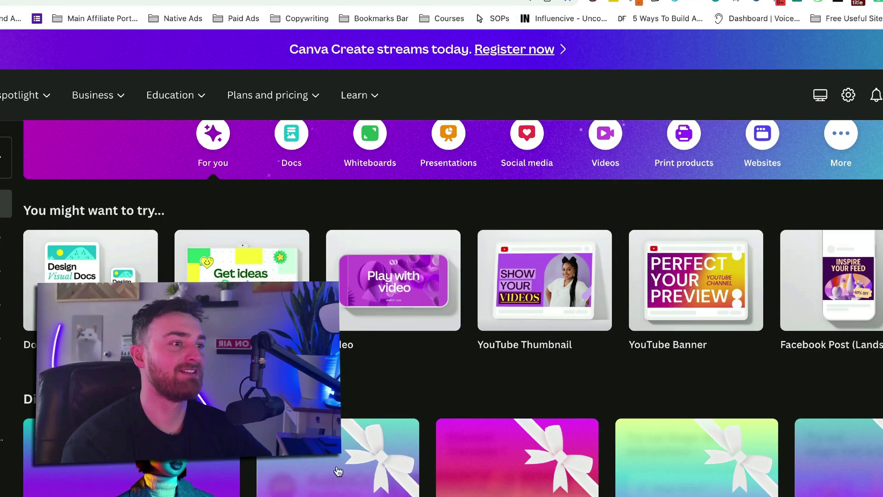
# - Scroll down to 'Discover the magic from Canva Create' and right along its carousel
pyautogui.scroll(-2, 540, 459)
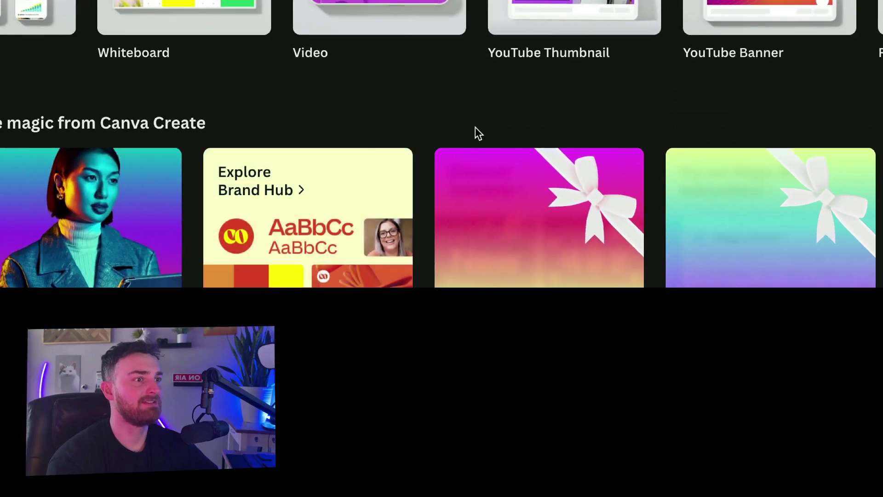
pyautogui.scroll(-1, 497, 207)
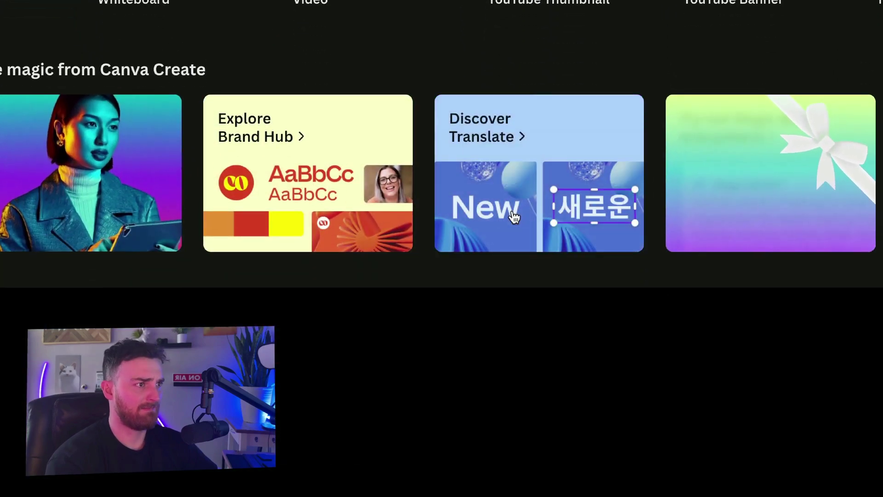
pyautogui.scroll(-2, 524, 253)
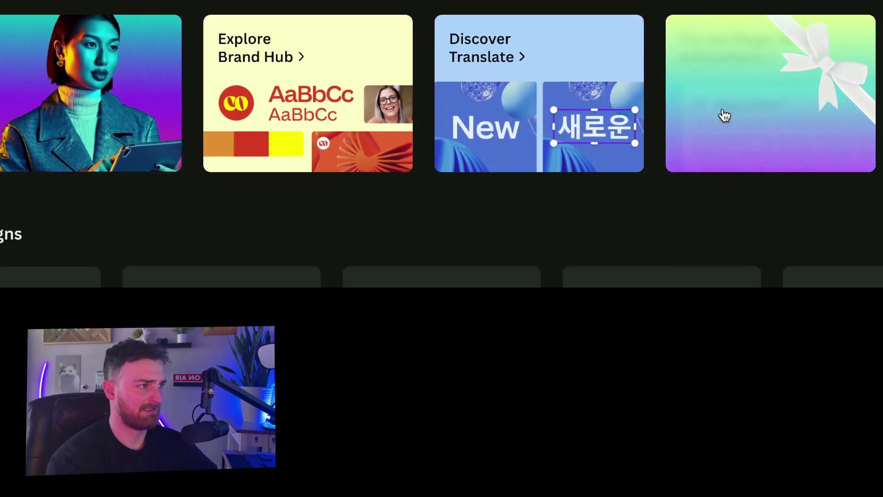
pyautogui.hscroll(4, 721, 115)
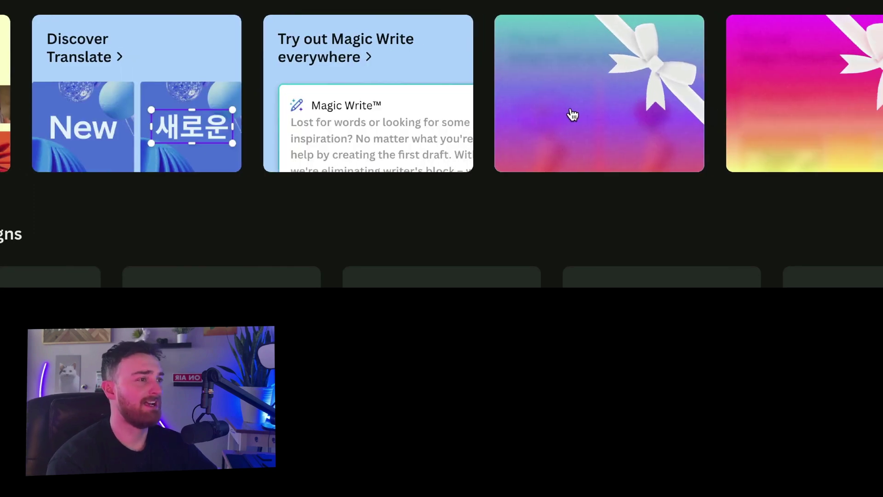
pyautogui.moveTo(572, 124)
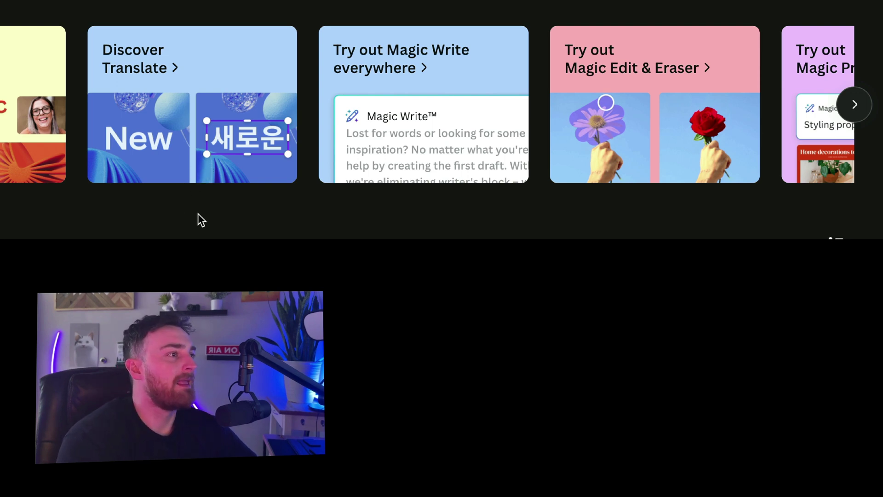
pyautogui.hscroll(10, 714, 178)
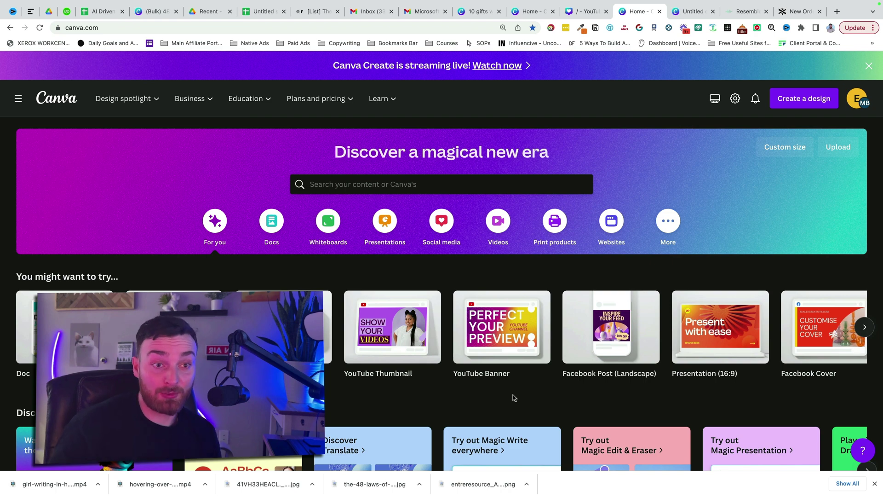
pyautogui.scroll(-4, 514, 397)
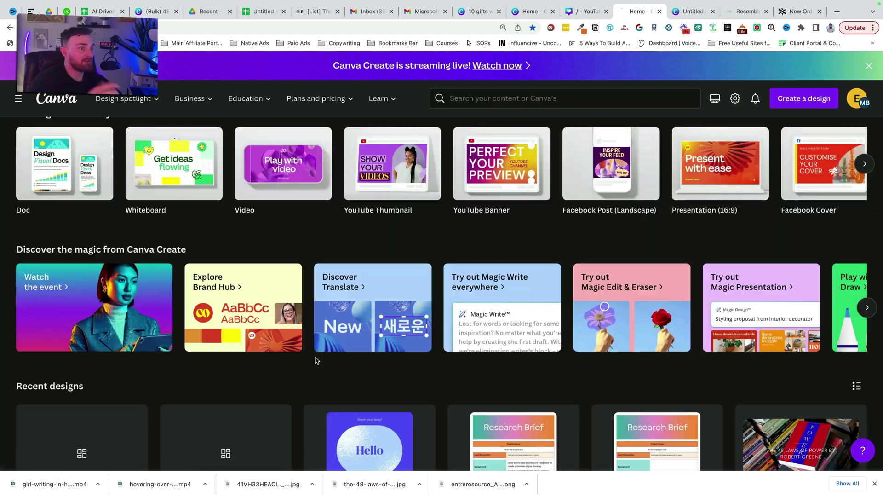
pyautogui.click(220, 347)
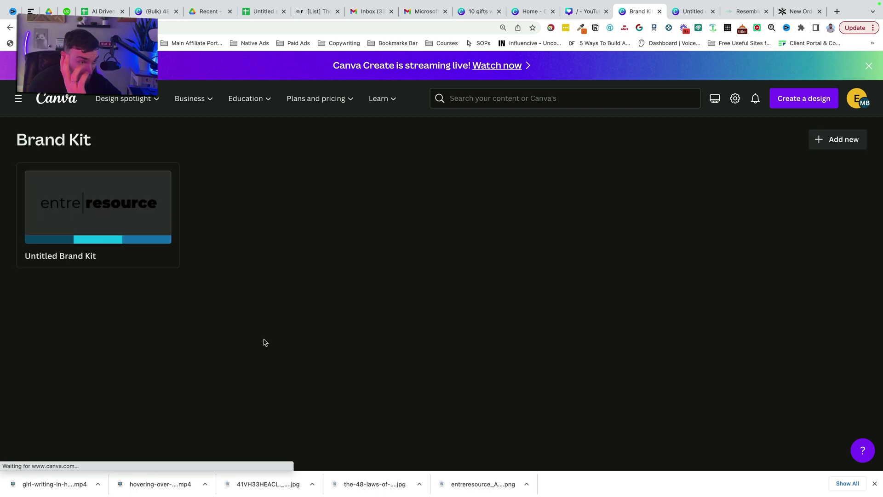
pyautogui.click(130, 224)
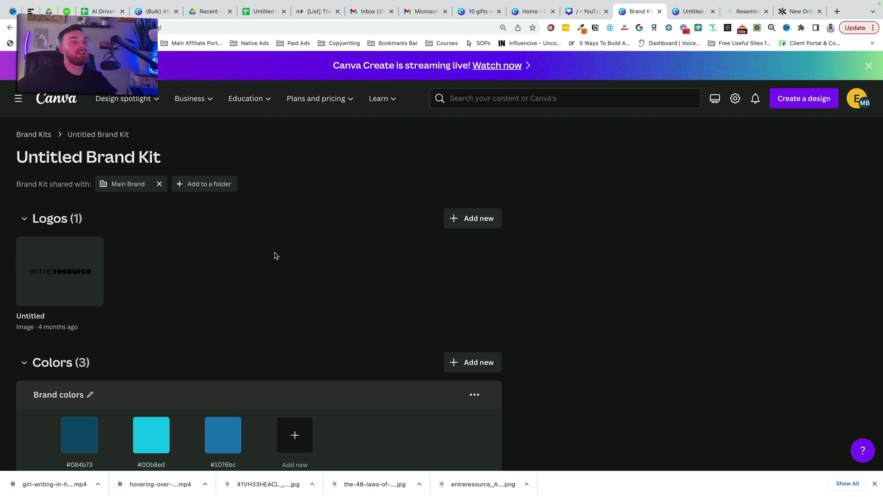
pyautogui.scroll(-15, 275, 254)
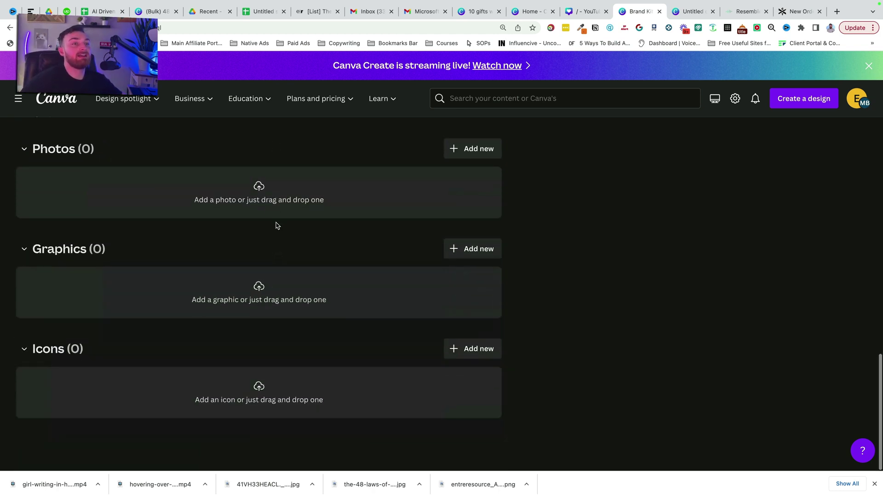
pyautogui.click(10, 27)
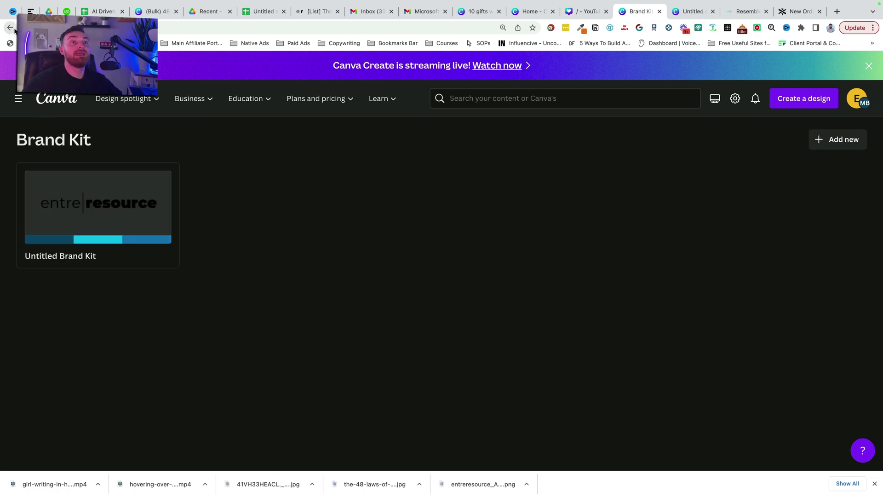
pyautogui.click(14, 31)
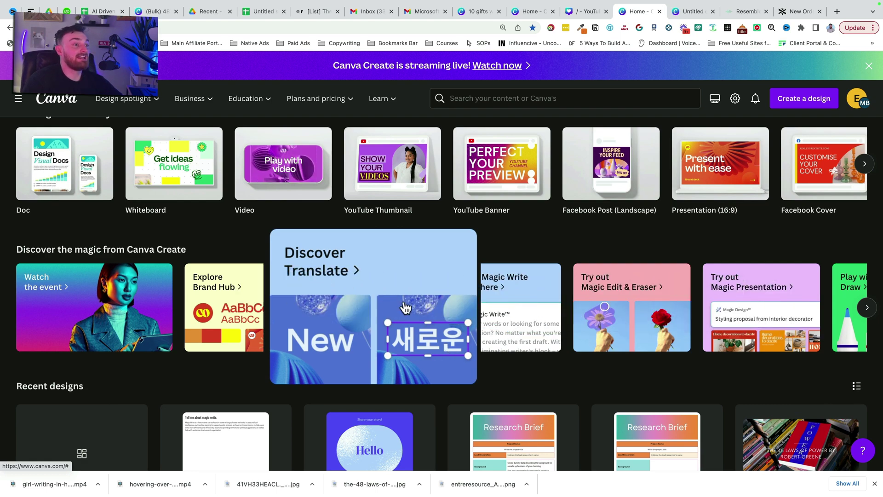
# - Start the Translate sample design and select its Hello text
pyautogui.click(342, 282)
pyautogui.click(341, 281)
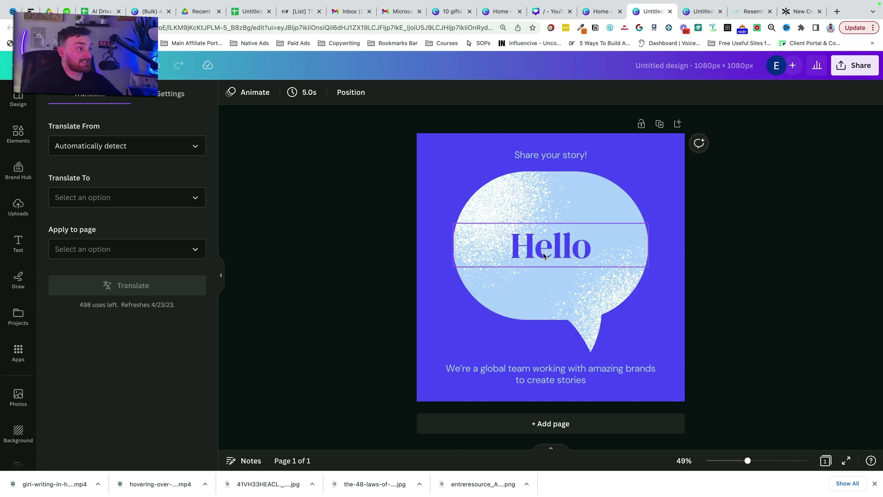
pyautogui.click(544, 254)
pyautogui.scroll(-5, 31, 431)
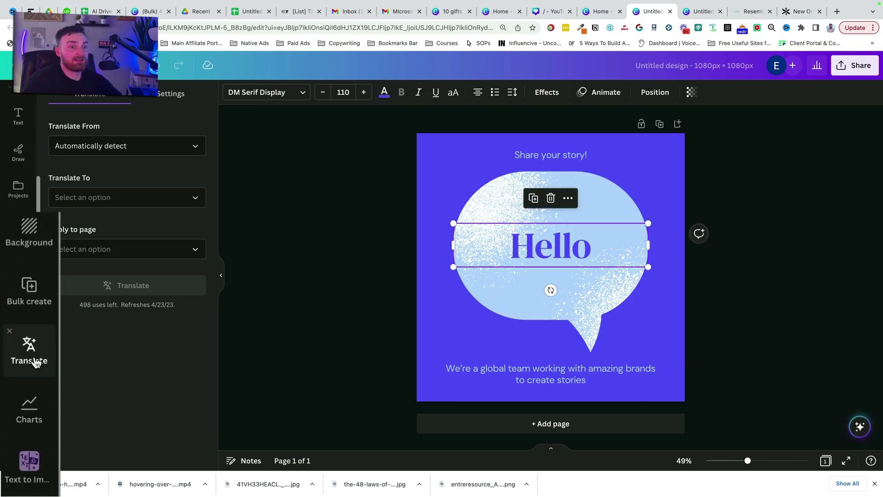
# - Translate Page 1 into Armenian, then return to the Canva home page
pyautogui.click(115, 198)
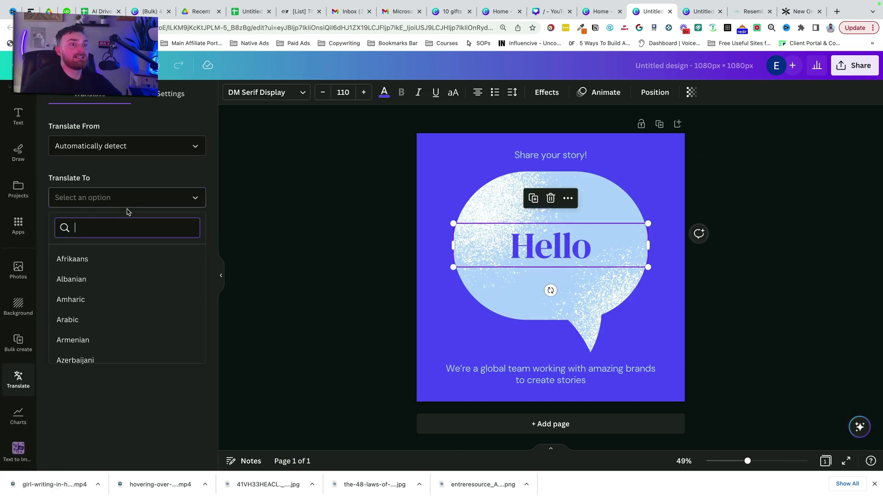
pyautogui.click(107, 340)
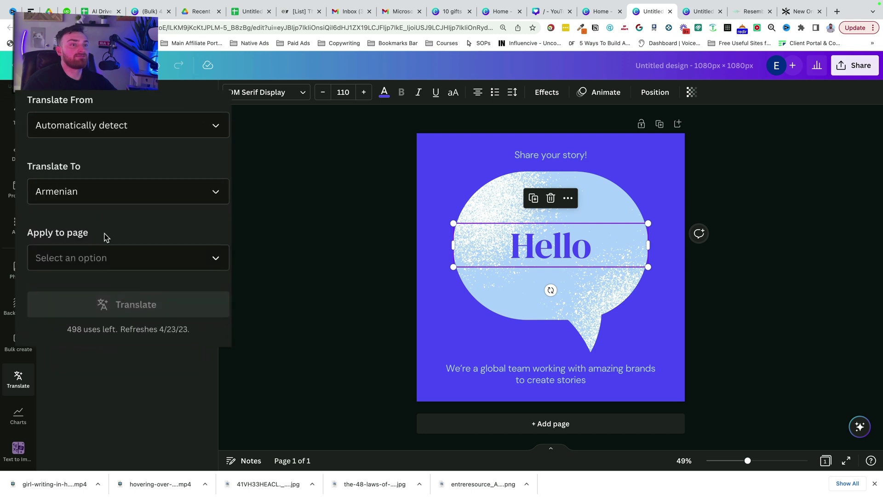
pyautogui.click(106, 258)
pyautogui.click(102, 294)
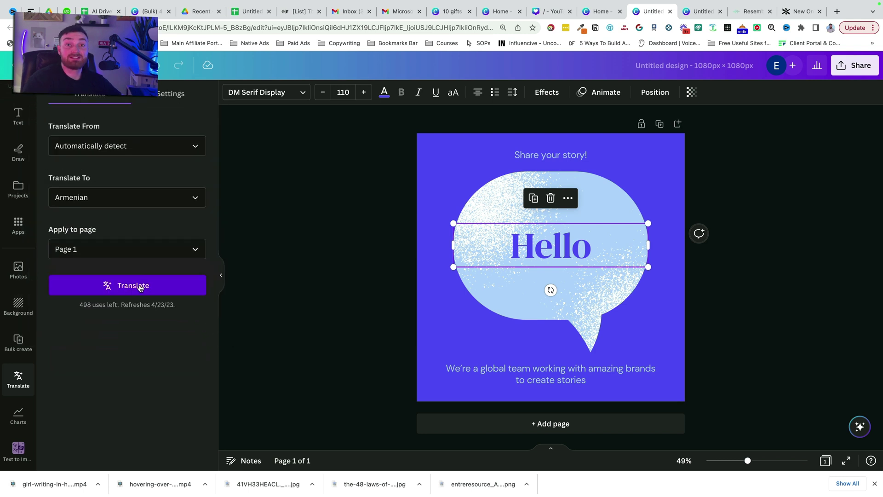
pyautogui.click(140, 286)
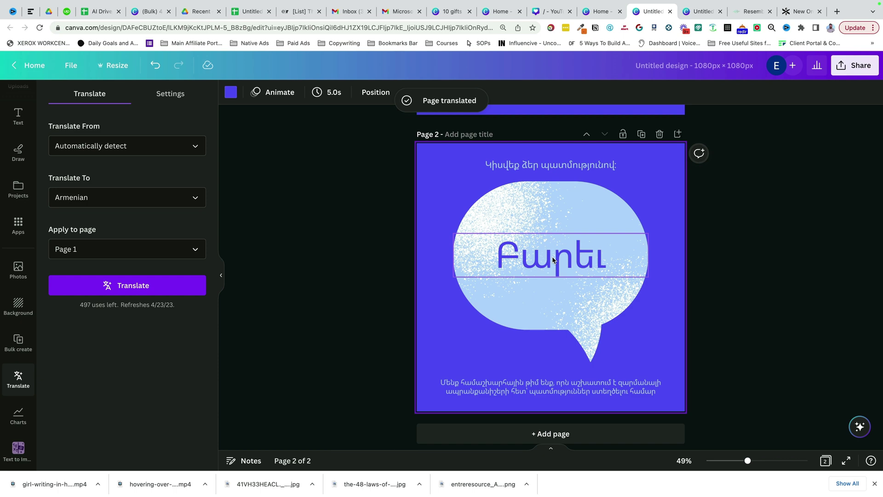
pyautogui.hotkey('ctrl', 'shift', 'Tab')
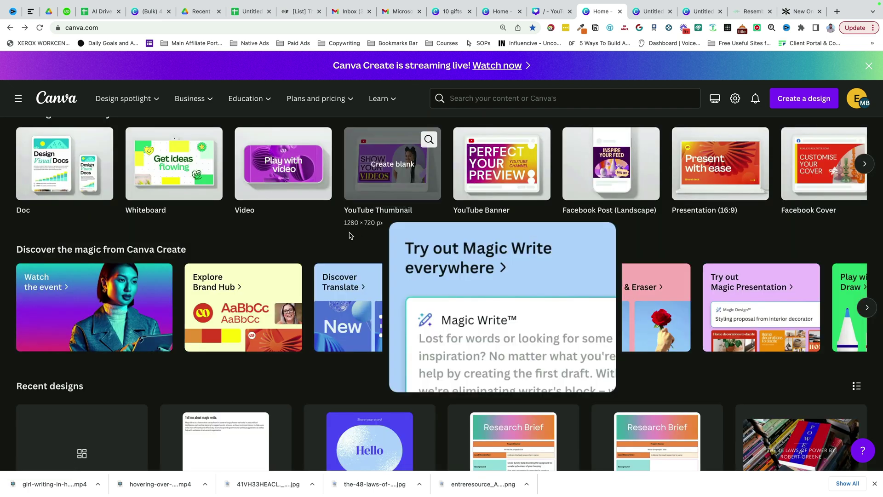
# - Create a new Doc and run Magic Write with the prompt 'Tell me about magic write.'
pyautogui.click(70, 177)
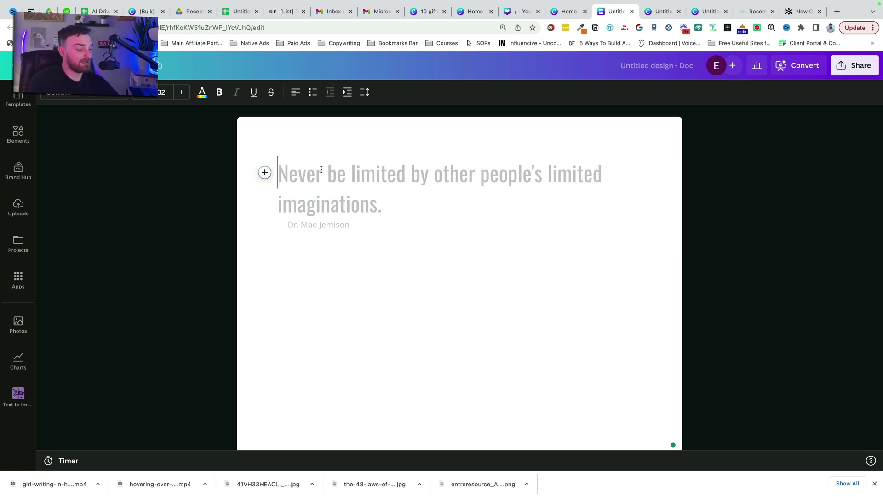
pyautogui.write('/')
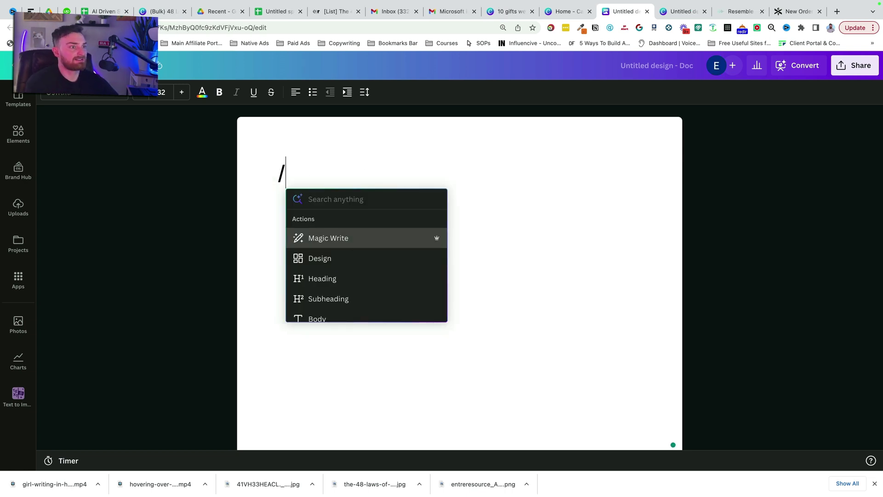
pyautogui.click(310, 236)
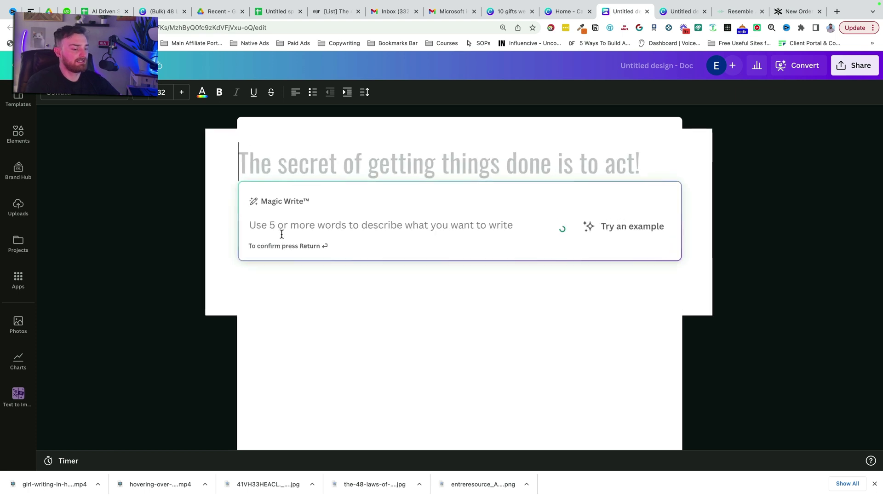
pyautogui.write('Tell me ab')
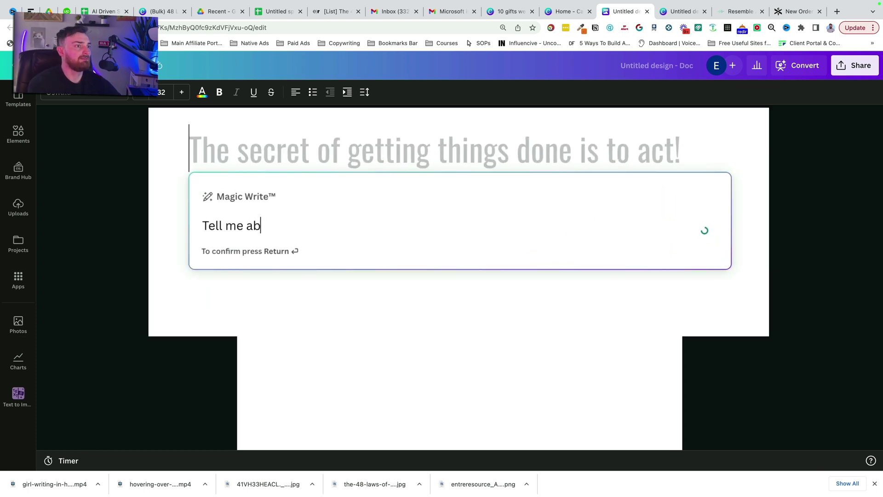
pyautogui.write('out magic write.')
pyautogui.press('Return')
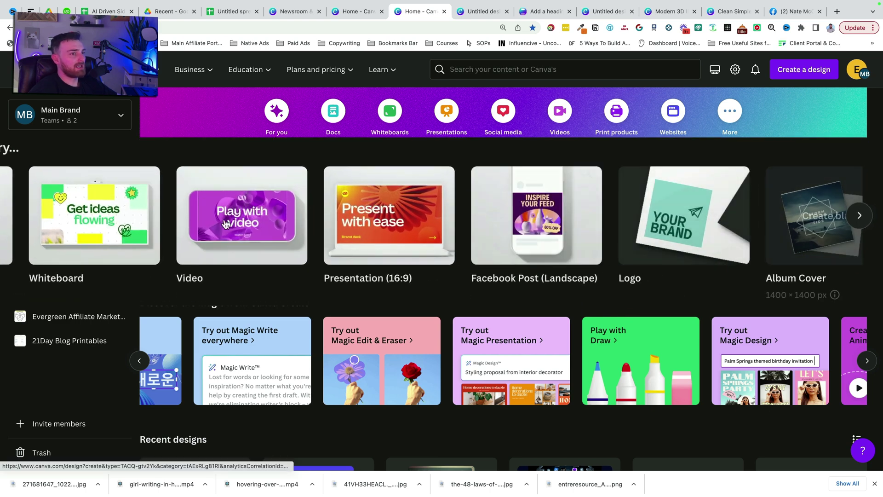
# - Add a heading text box to the poster
pyautogui.hscroll(10, 230, 220)
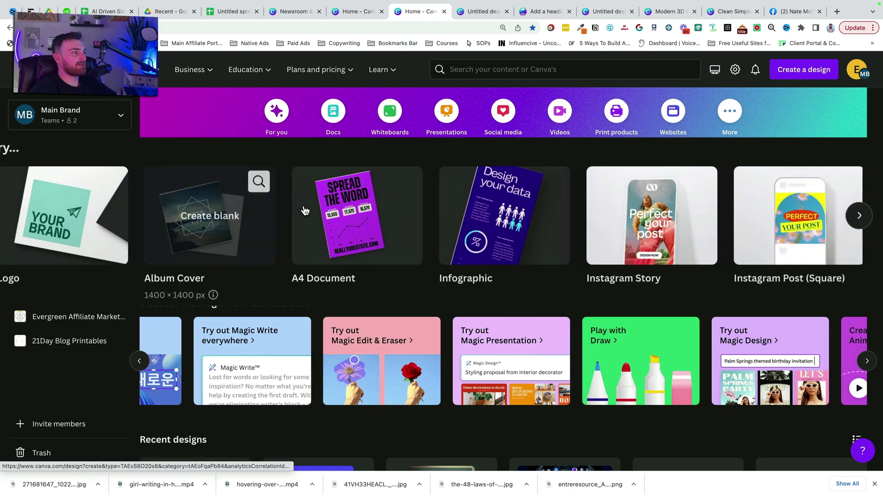
pyautogui.hscroll(15, 305, 211)
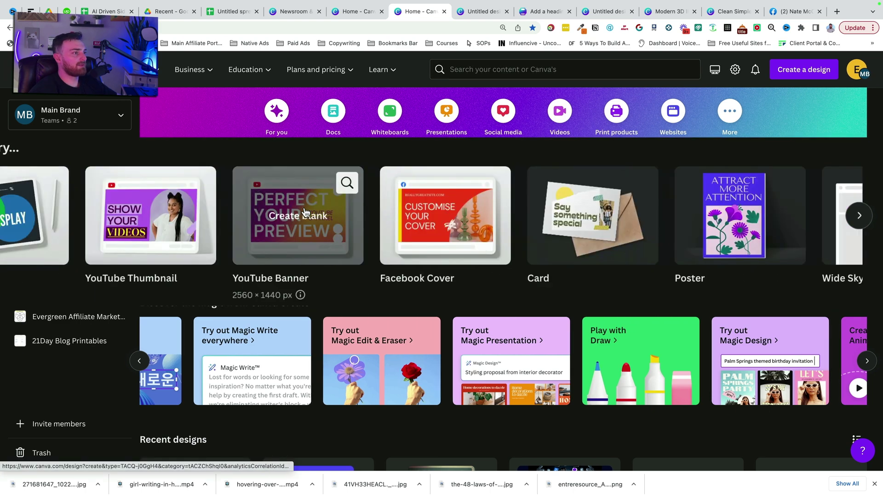
pyautogui.hscroll(7, 416, 224)
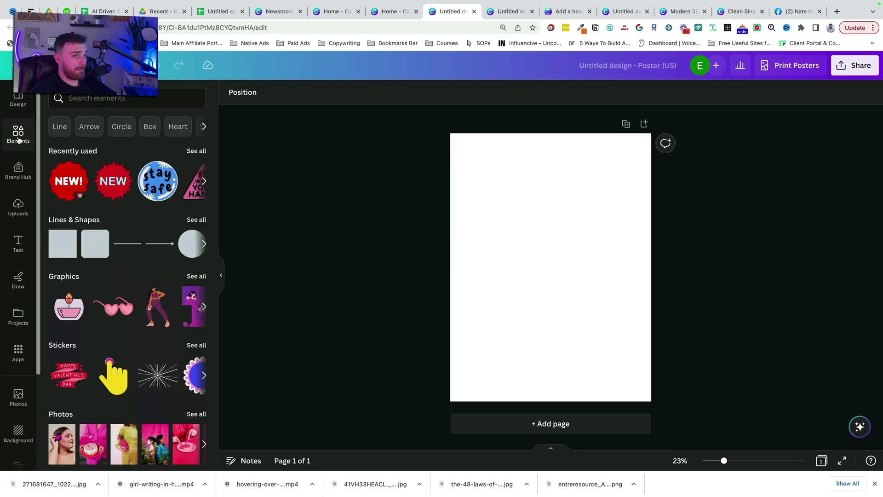
pyautogui.press('t')
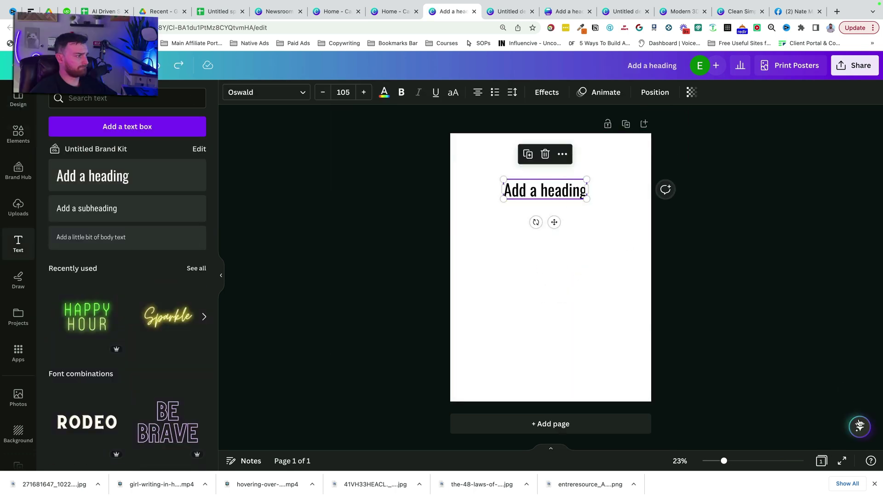
# - Rewrite the heading with Magic Write and delete the generated lead sentence
pyautogui.click(859, 425)
pyautogui.click(769, 339)
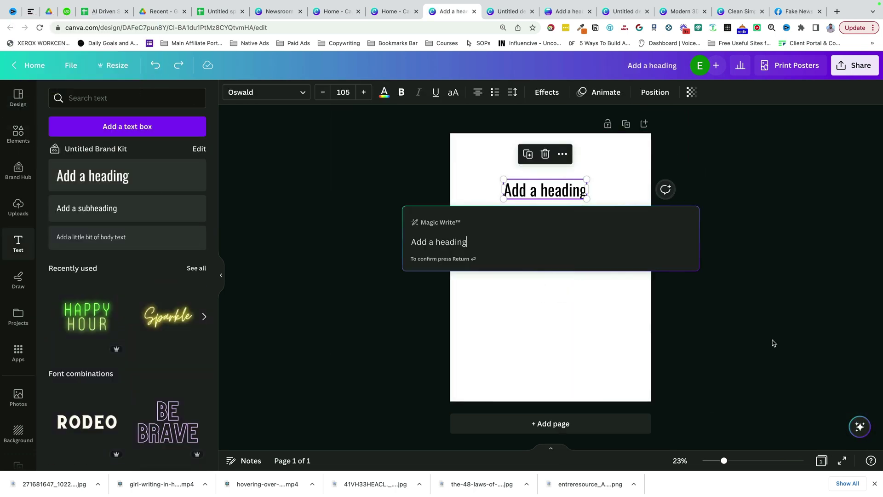
pyautogui.press('Return')
pyautogui.hotkey('shift', 'Down')
pyautogui.hotkey('shift', 'Down')
pyautogui.press('BackSpace')
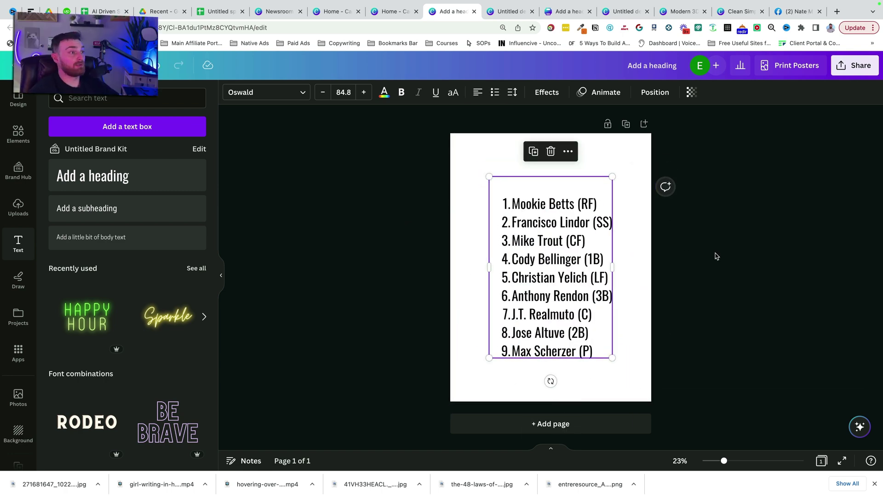
pyautogui.press('super+shift+p')
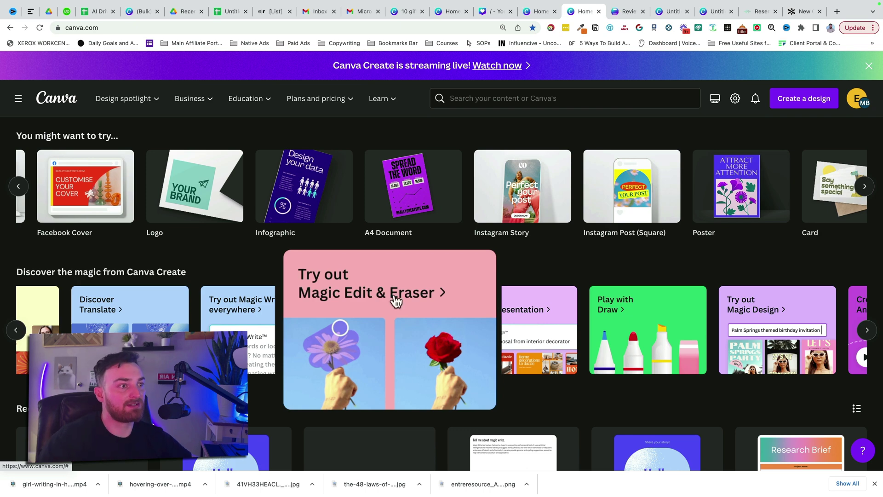
# - Open the Magic Edit sample design and enlarge the photo to fill the first page
pyautogui.click(339, 269)
pyautogui.click(315, 278)
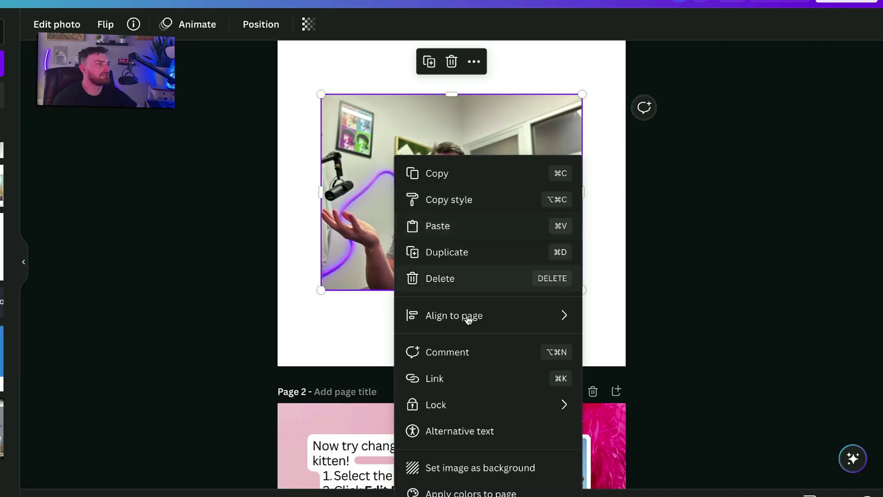
pyautogui.click(694, 248)
pyautogui.click(581, 286)
pyautogui.moveTo(582, 289); pyautogui.dragTo(792, 433)
pyautogui.moveTo(288, 67); pyautogui.dragTo(218, 42)
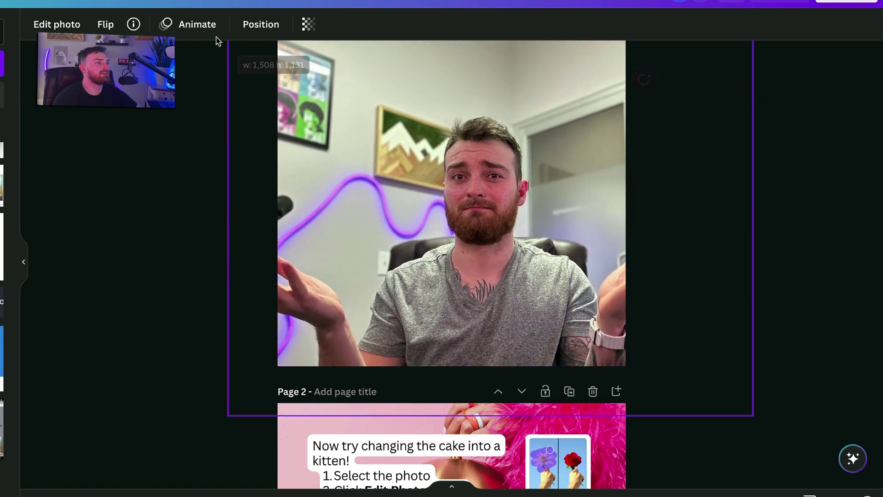
pyautogui.moveTo(501, 156); pyautogui.dragTo(531, 160)
pyautogui.scroll(2, 531, 159)
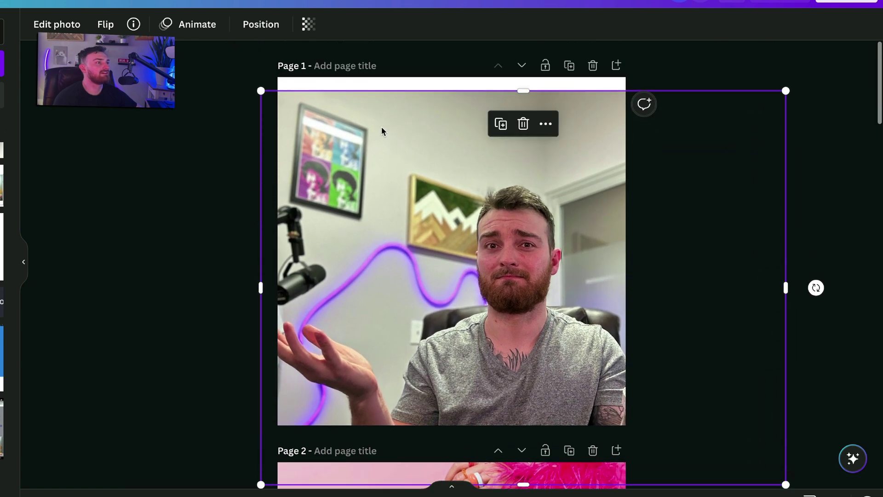
pyautogui.moveTo(382, 131); pyautogui.dragTo(385, 104)
pyautogui.click(189, 184)
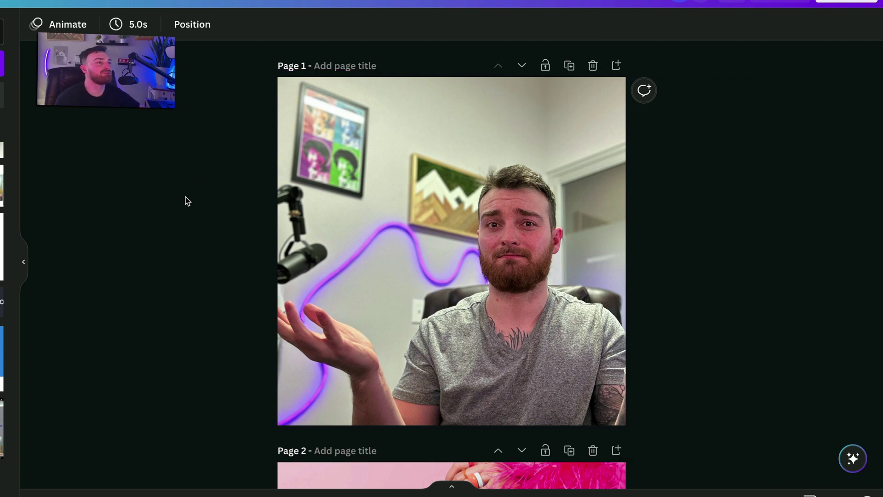
# - Brush over the framed wall poster with Magic Eraser to remove it
pyautogui.click(350, 146)
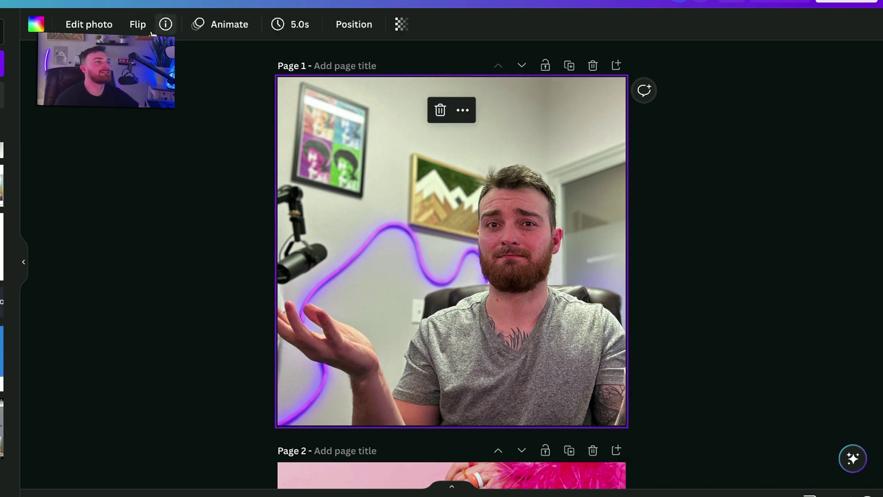
pyautogui.click(89, 24)
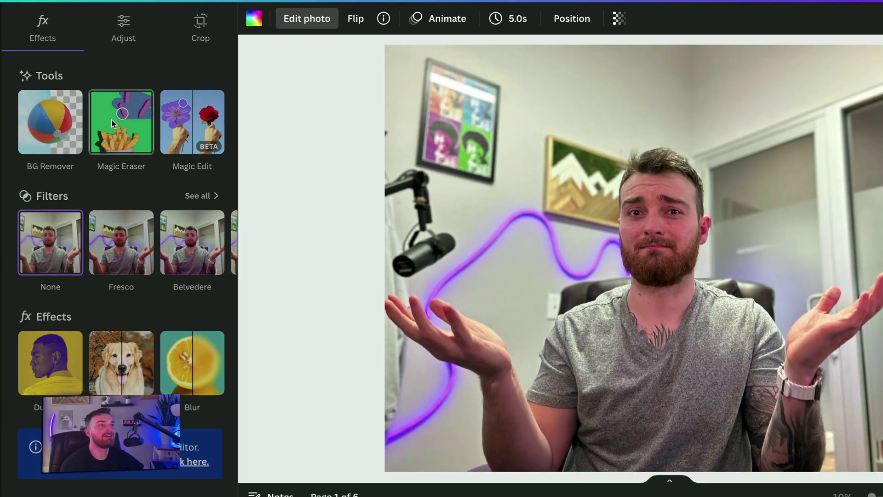
pyautogui.click(25, 127)
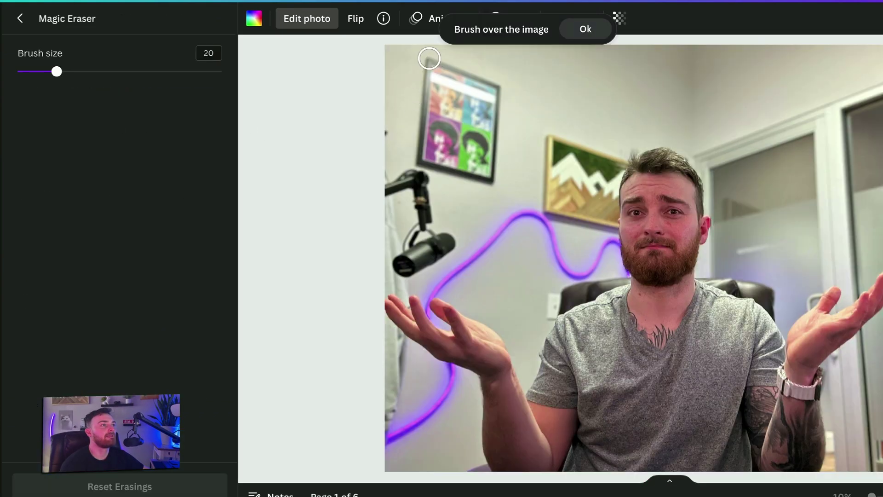
pyautogui.moveTo(429, 59)
pyautogui.mouseDown()
pyautogui.moveTo(488, 81)
pyautogui.moveTo(499, 94)
pyautogui.moveTo(490, 161)
pyautogui.mouseUp()
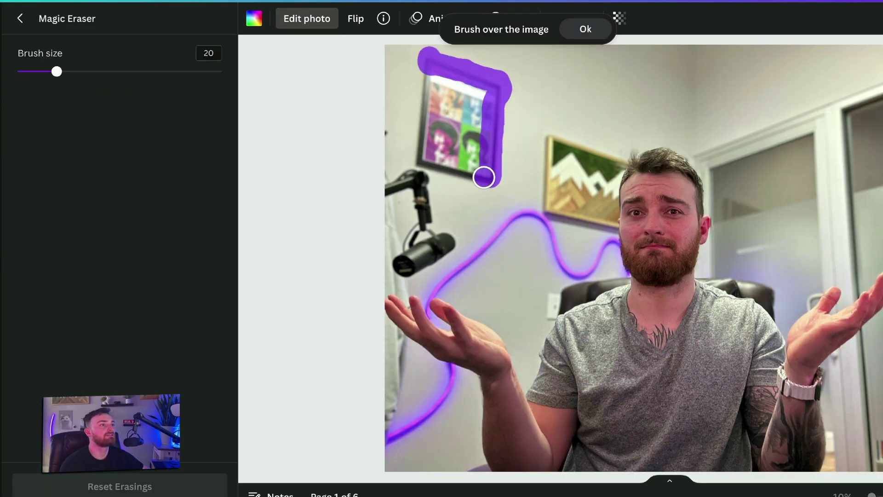
pyautogui.moveTo(422, 155); pyautogui.dragTo(429, 71)
pyautogui.moveTo(439, 140)
pyautogui.mouseDown()
pyautogui.moveTo(468, 160)
pyautogui.moveTo(483, 138)
pyautogui.moveTo(484, 98)
pyautogui.moveTo(436, 83)
pyautogui.moveTo(459, 101)
pyautogui.moveTo(450, 112)
pyautogui.moveTo(456, 140)
pyautogui.moveTo(465, 117)
pyautogui.moveTo(469, 142)
pyautogui.mouseUp()
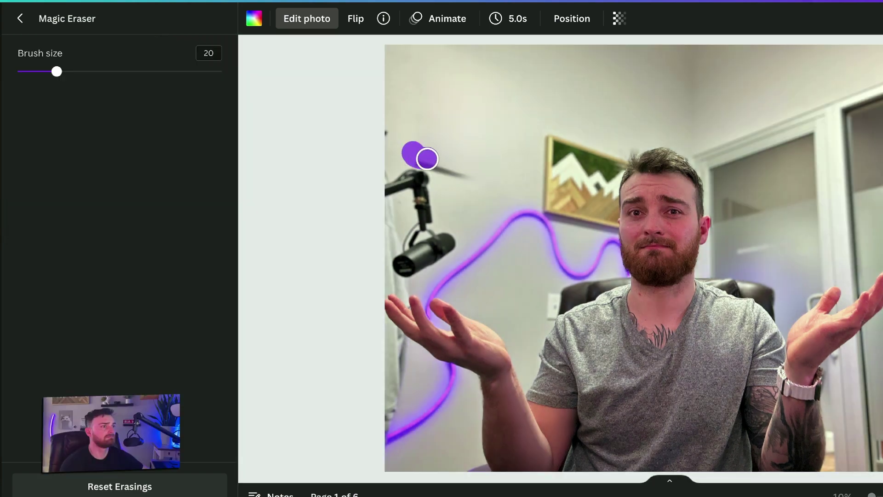
pyautogui.moveTo(440, 164); pyautogui.dragTo(481, 182)
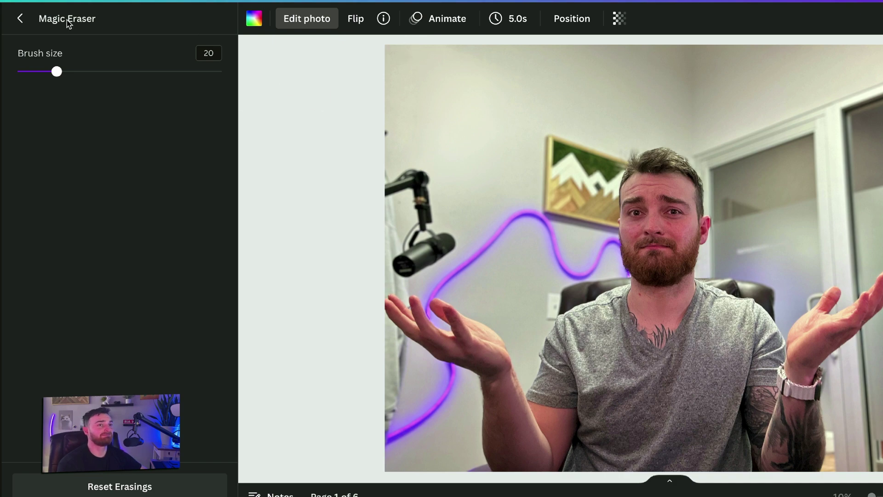
# - Switch to Magic Edit and brush over the erased wall poster area
pyautogui.click(20, 19)
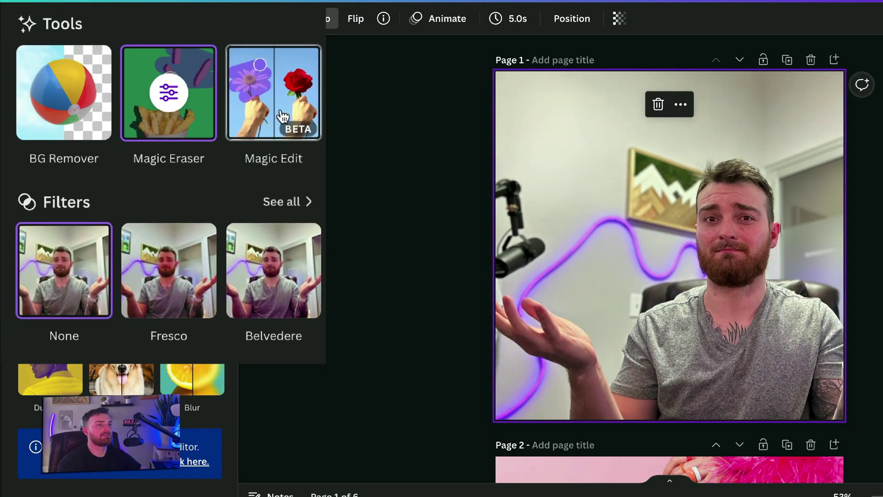
pyautogui.click(268, 104)
pyautogui.click(583, 269)
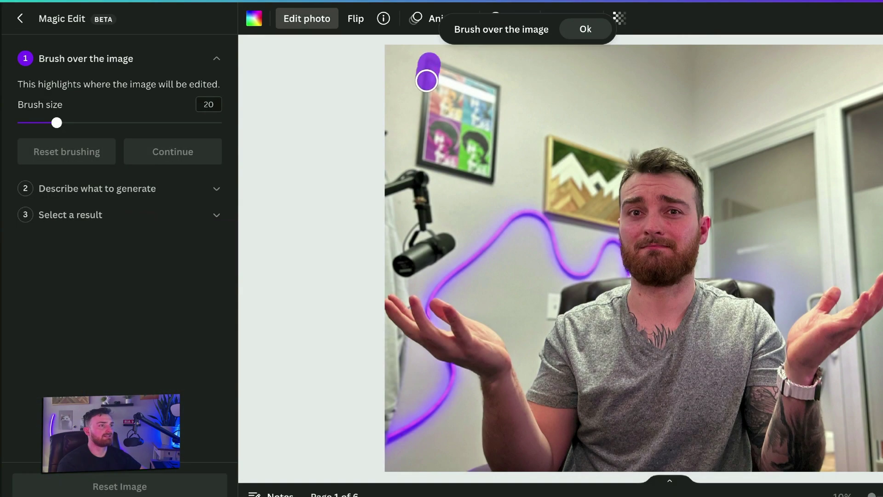
pyautogui.moveTo(426, 85)
pyautogui.mouseDown()
pyautogui.moveTo(418, 156)
pyautogui.moveTo(474, 165)
pyautogui.moveTo(491, 175)
pyautogui.moveTo(484, 177)
pyautogui.moveTo(447, 156)
pyautogui.moveTo(444, 64)
pyautogui.moveTo(489, 82)
pyautogui.mouseUp()
pyautogui.moveTo(494, 115)
pyautogui.mouseDown()
pyautogui.moveTo(492, 164)
pyautogui.moveTo(475, 93)
pyautogui.moveTo(457, 87)
pyautogui.moveTo(474, 151)
pyautogui.mouseUp()
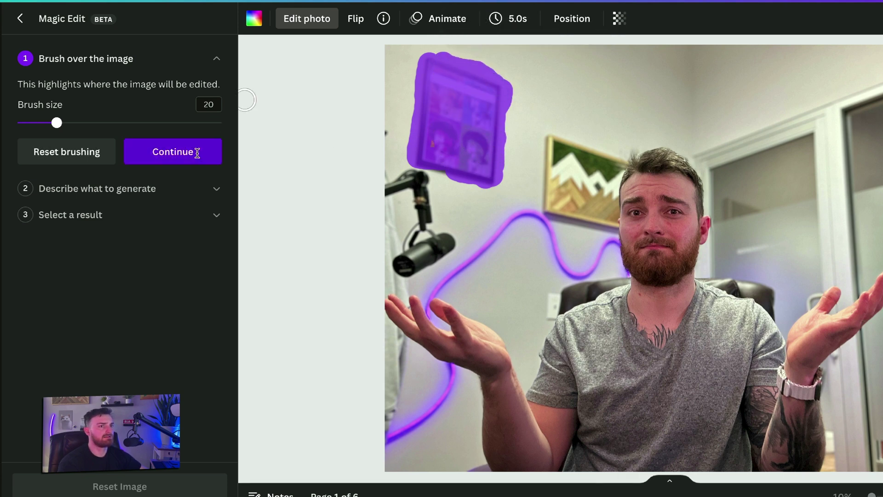
# - Describe the replacement as a painting of a squirrel and generate it
pyautogui.click(216, 146)
pyautogui.click(109, 172)
pyautogui.write('Make this a picture of a sqquir')
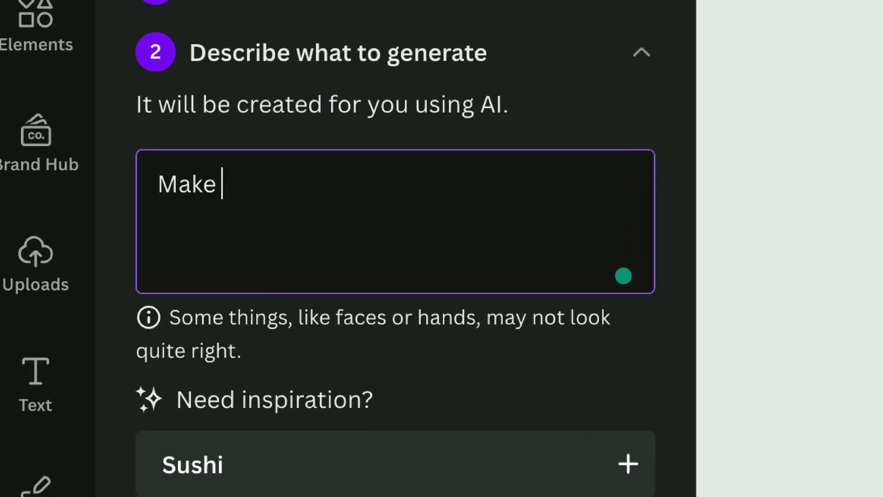
pyautogui.press('BackSpace')
pyautogui.press('BackSpace')
pyautogui.press('BackSpace')
pyautogui.press('BackSpace')
pyautogui.press('BackSpace')
pyautogui.press('BackSpace')
pyautogui.write('painting of a squirrel.')
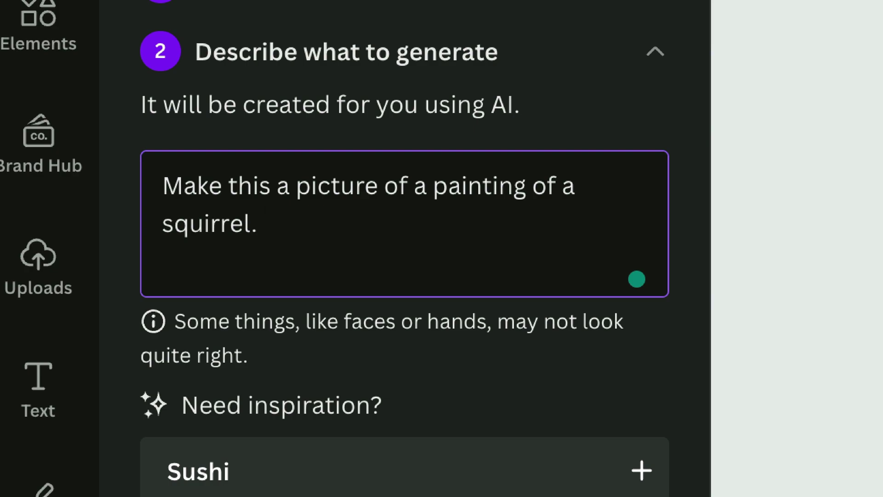
pyautogui.click(145, 363)
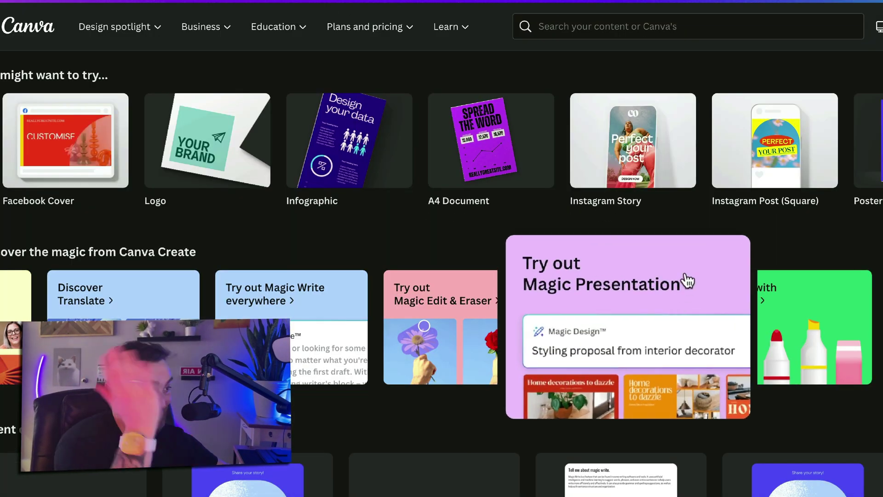
# - Try Magic Presentation and submit the topic 'All Meat Diet Pros and Cons'
pyautogui.click(676, 302)
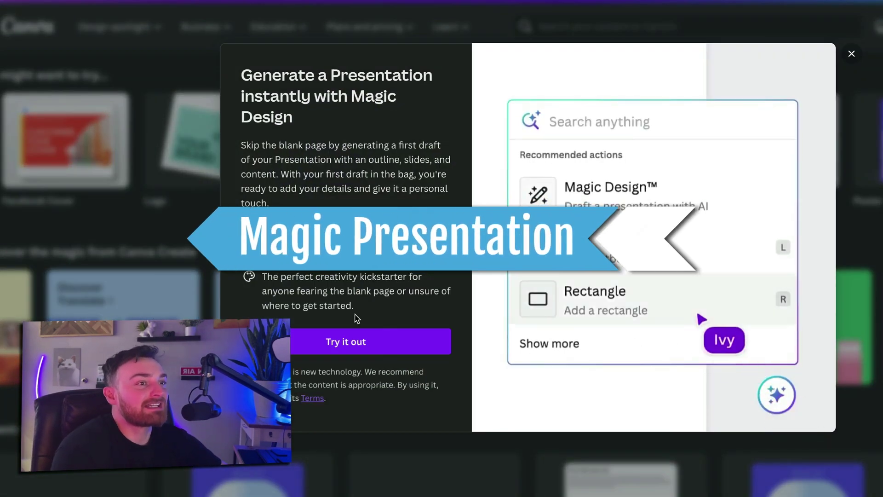
pyautogui.click(361, 341)
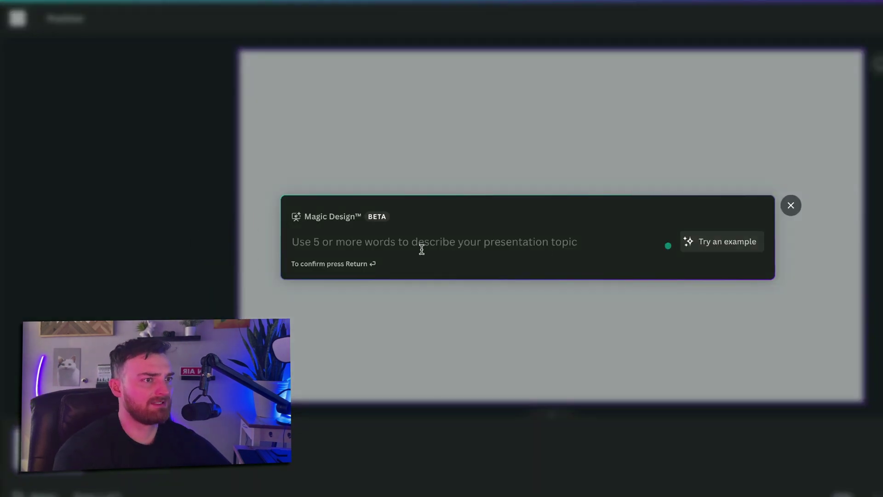
pyautogui.write('All Meat Diet Pros and Cons')
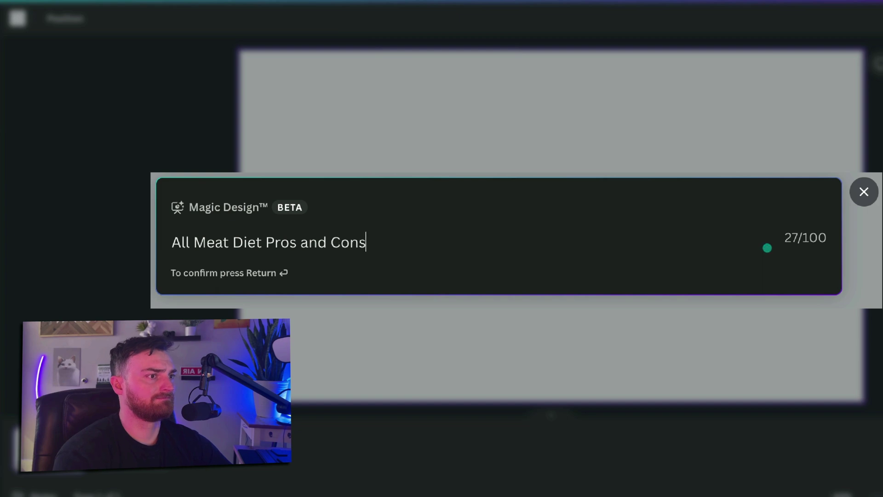
pyautogui.press('Return')
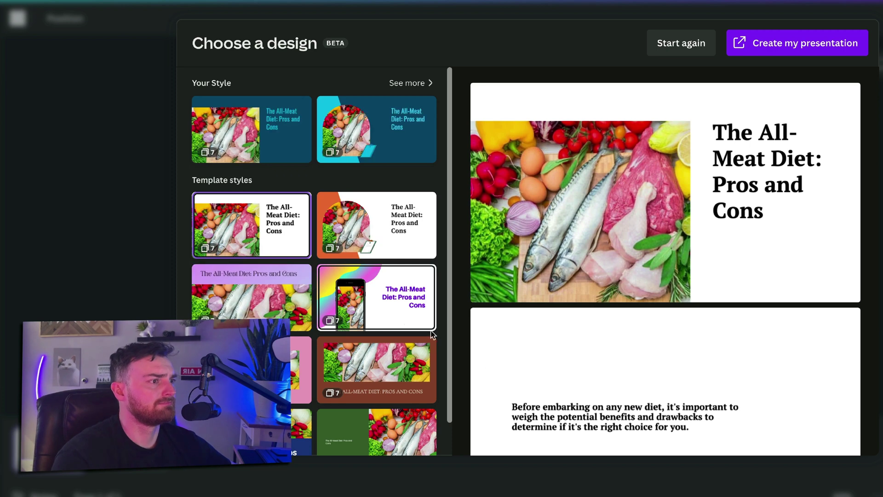
pyautogui.scroll(-3, 623, 398)
pyautogui.scroll(-5, 624, 398)
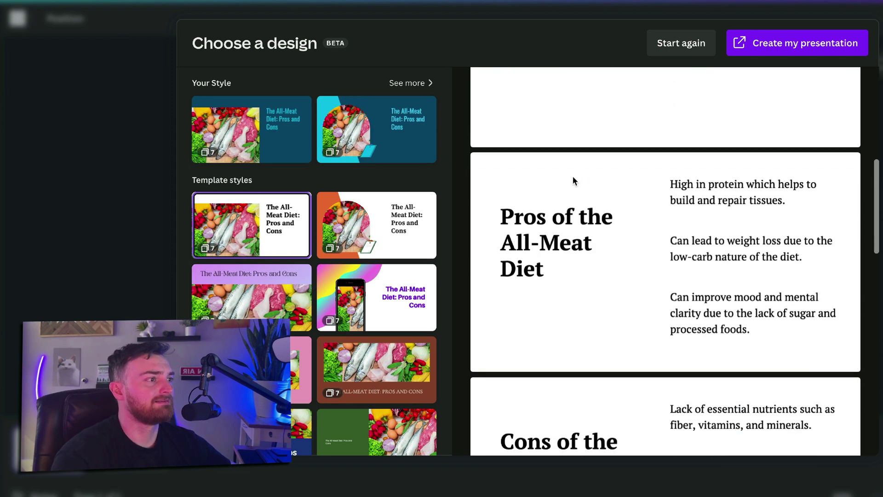
pyautogui.scroll(-10, 734, 343)
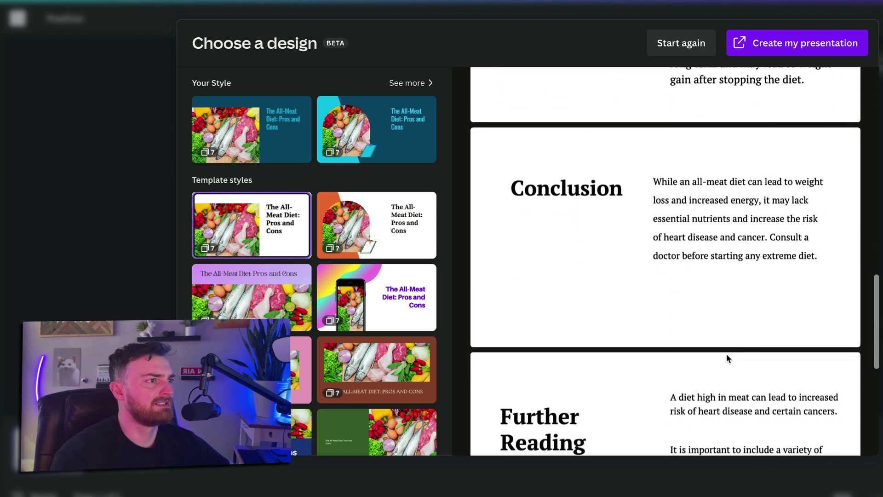
pyautogui.scroll(-8, 726, 354)
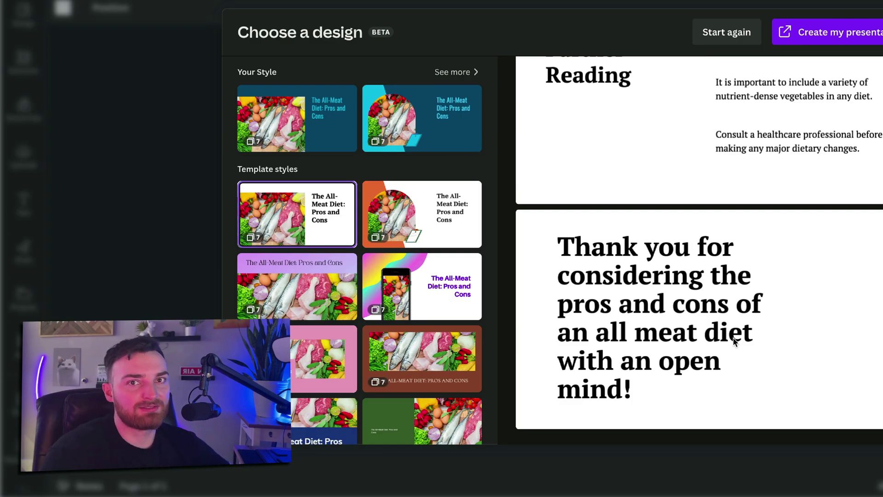
pyautogui.scroll(15, 626, 310)
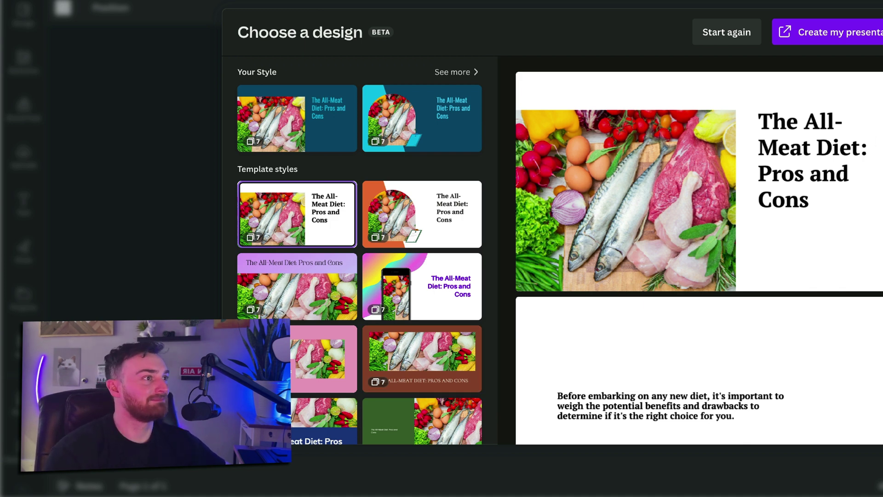
# - Create the presentation from the chosen style and browse slides 2 through the Thank you slide
pyautogui.click(846, 32)
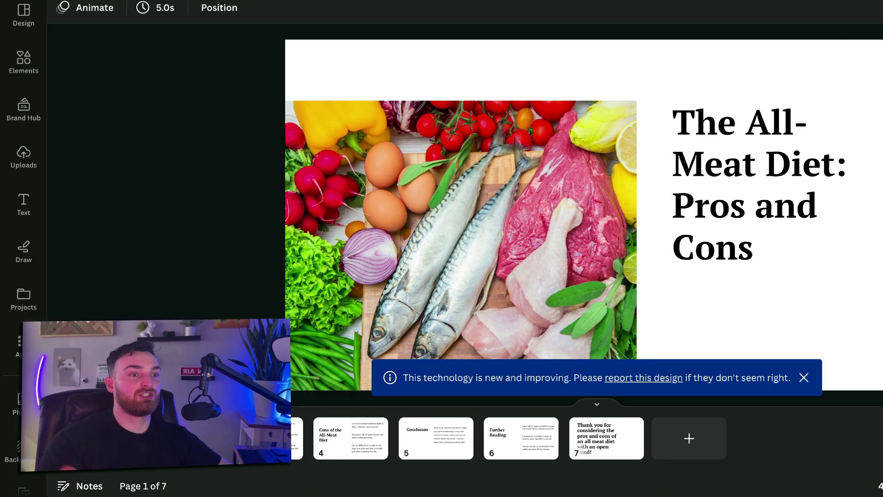
pyautogui.click(193, 442)
pyautogui.click(285, 453)
pyautogui.click(339, 449)
pyautogui.click(449, 451)
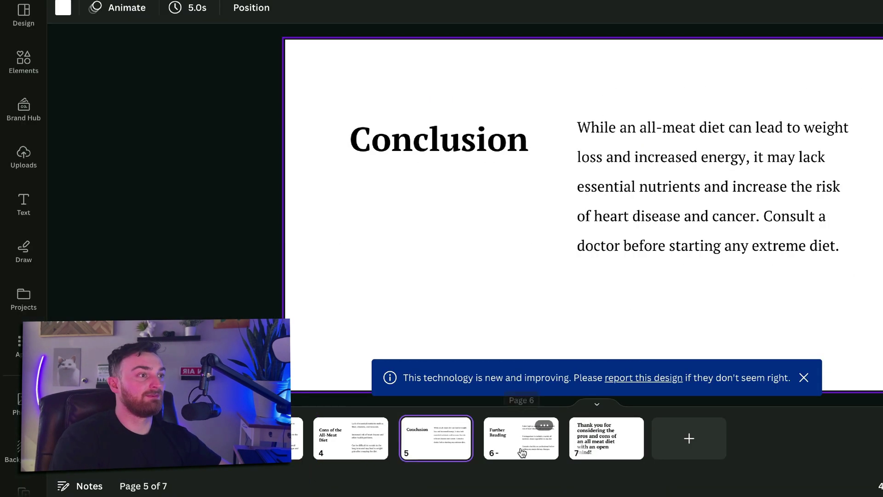
pyautogui.click(522, 453)
pyautogui.click(586, 460)
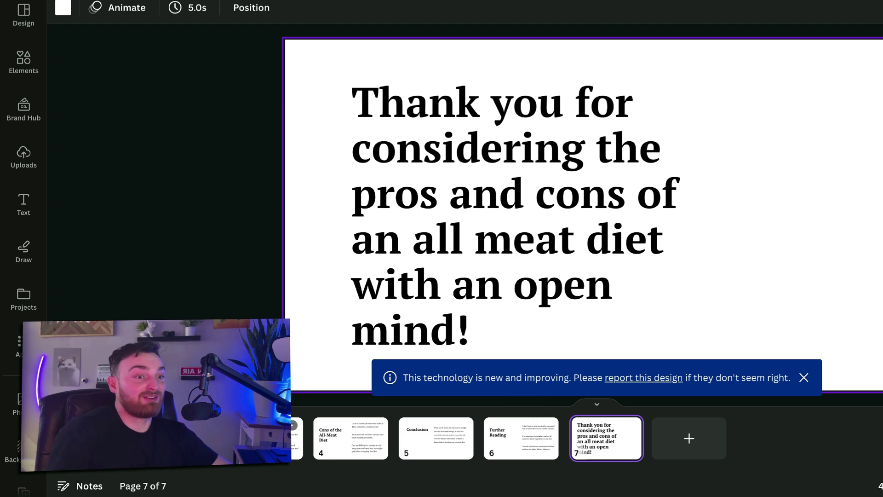
# - Return to slide 2 with its paragraph on weighing the diet's benefits and drawbacks
pyautogui.click(221, 438)
pyautogui.click(713, 221)
pyautogui.click(858, 235)
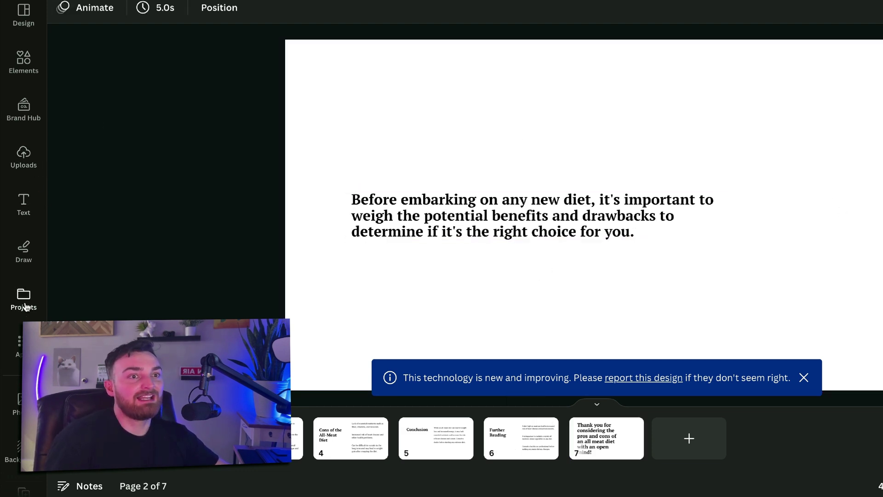
pyautogui.scroll(-2, 29, 298)
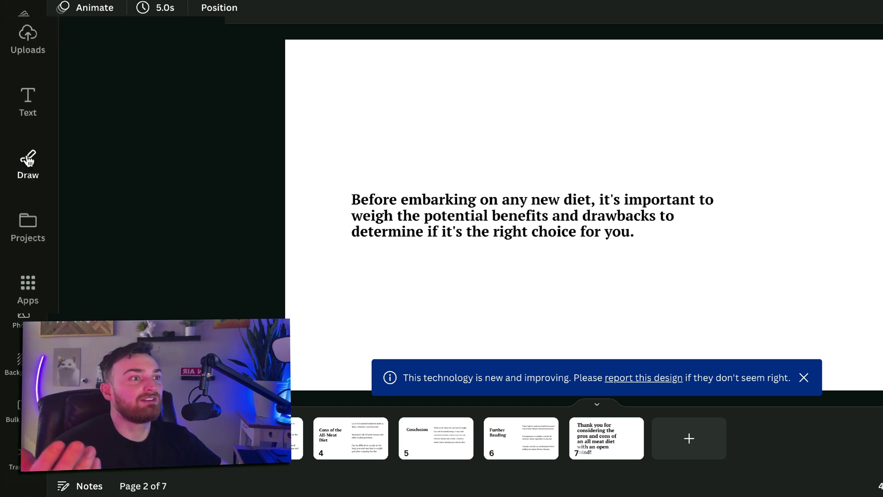
# - Draw a red marker loop, then move and stretch it above the diet paragraph
pyautogui.click(31, 161)
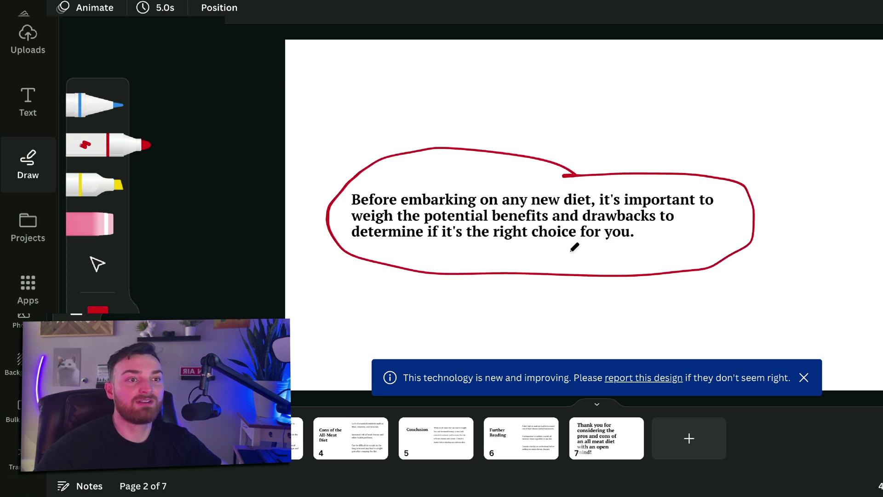
pyautogui.click(110, 270)
pyautogui.moveTo(618, 86); pyautogui.dragTo(566, 134)
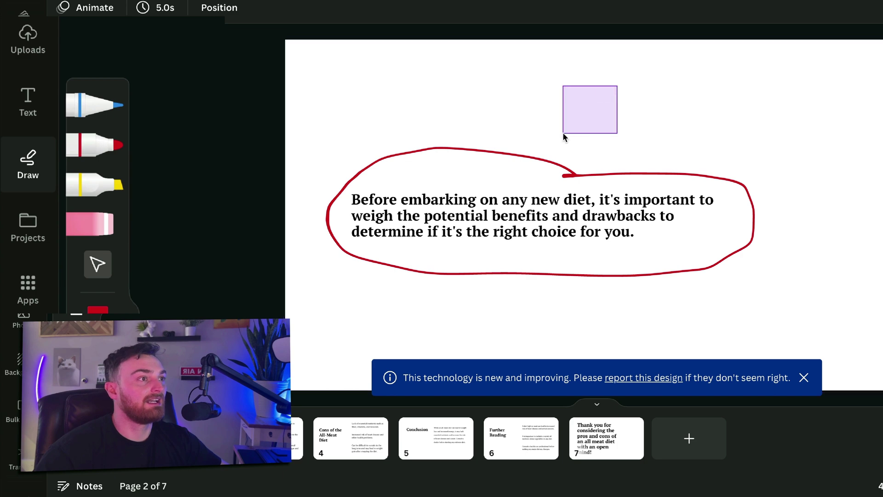
pyautogui.click(407, 154)
pyautogui.moveTo(408, 154)
pyautogui.mouseDown()
pyautogui.moveTo(557, 86)
pyautogui.moveTo(465, 68)
pyautogui.mouseUp()
pyautogui.moveTo(813, 58)
pyautogui.mouseDown()
pyautogui.moveTo(495, 152)
pyautogui.moveTo(496, 104)
pyautogui.mouseUp()
pyautogui.moveTo(495, 147); pyautogui.dragTo(716, 147)
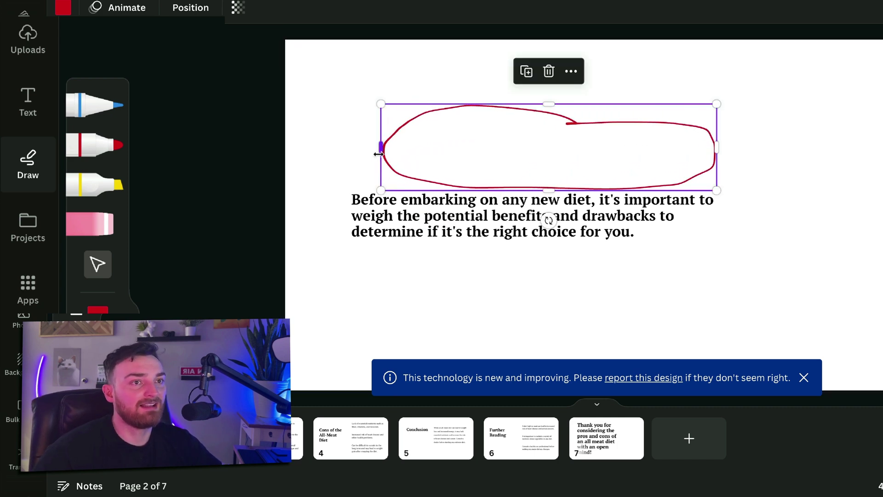
# - Highlight the word 'mood' with the yellow highlighter
pyautogui.click(102, 186)
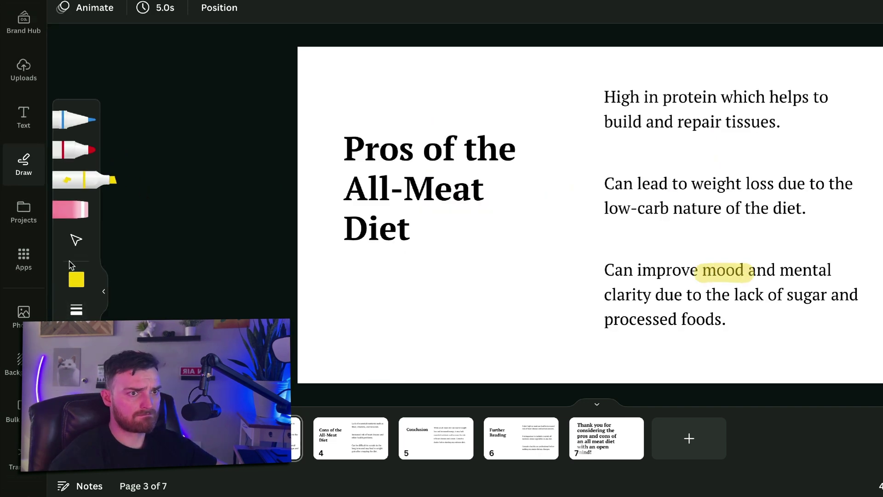
pyautogui.click(83, 242)
pyautogui.click(738, 272)
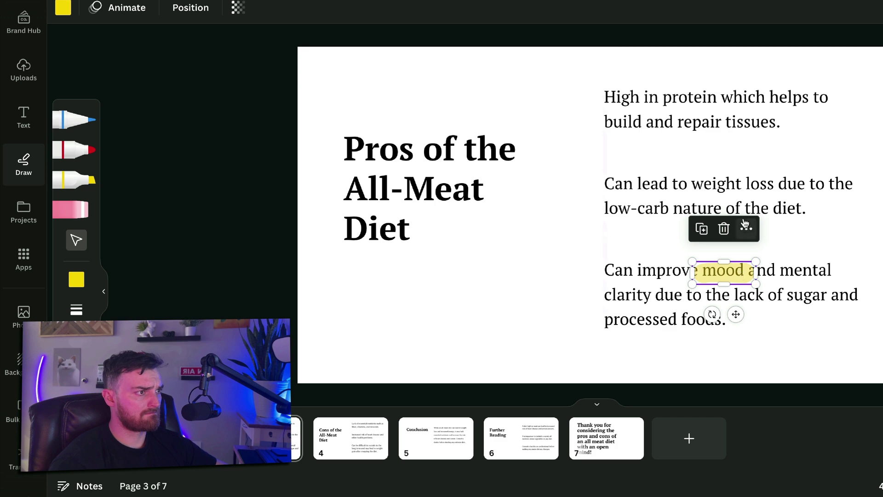
pyautogui.click(845, 446)
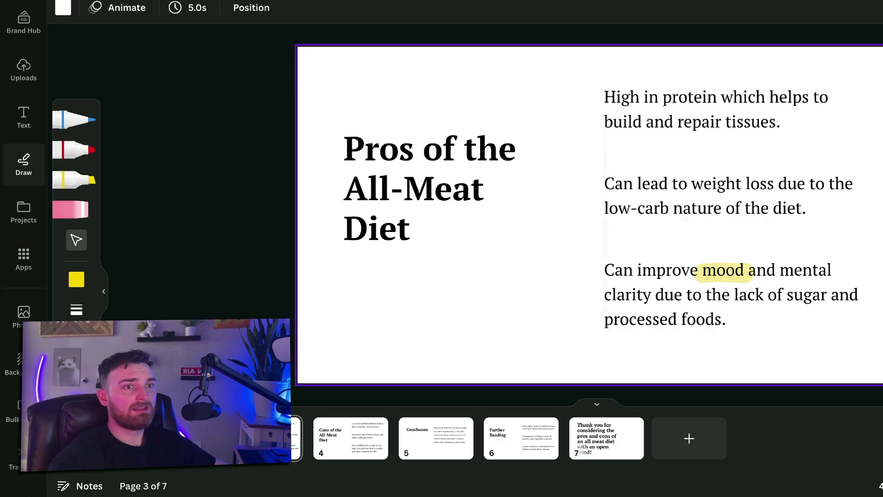
# - Draw red and blue marker strokes beside the bullets on the Pros slide
pyautogui.click(79, 155)
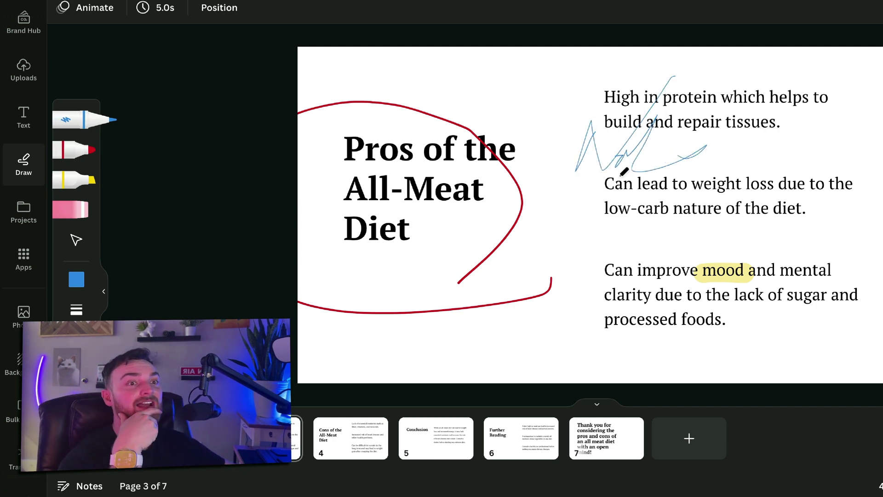
pyautogui.click(78, 311)
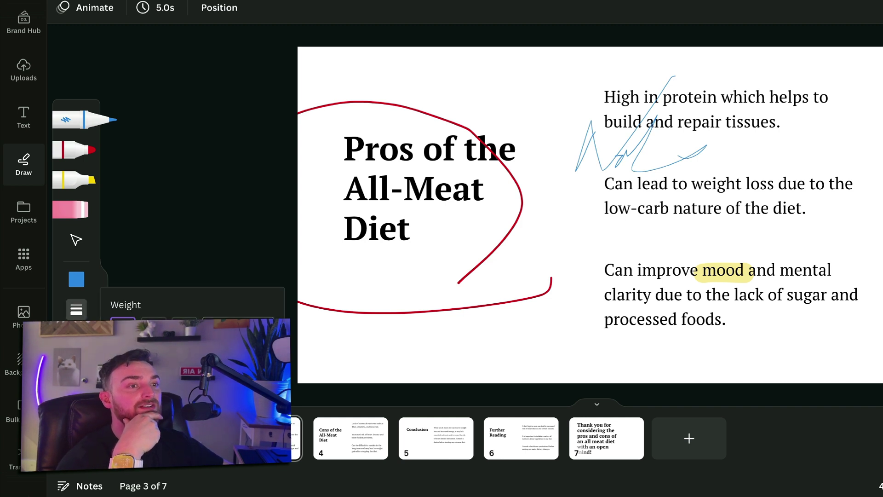
pyautogui.moveTo(609, 213); pyautogui.dragTo(665, 237)
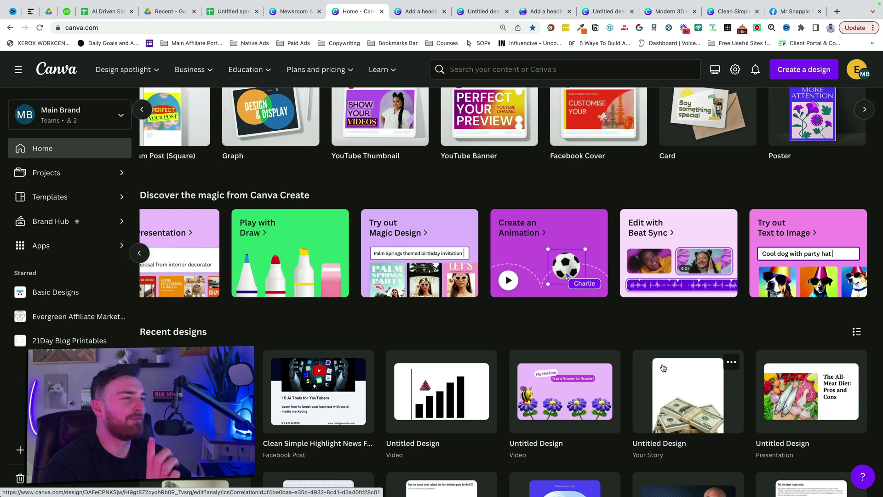
# - From the home tab, launch 'Try out Magic Design' via its Try it out button
pyautogui.moveTo(441, 274)
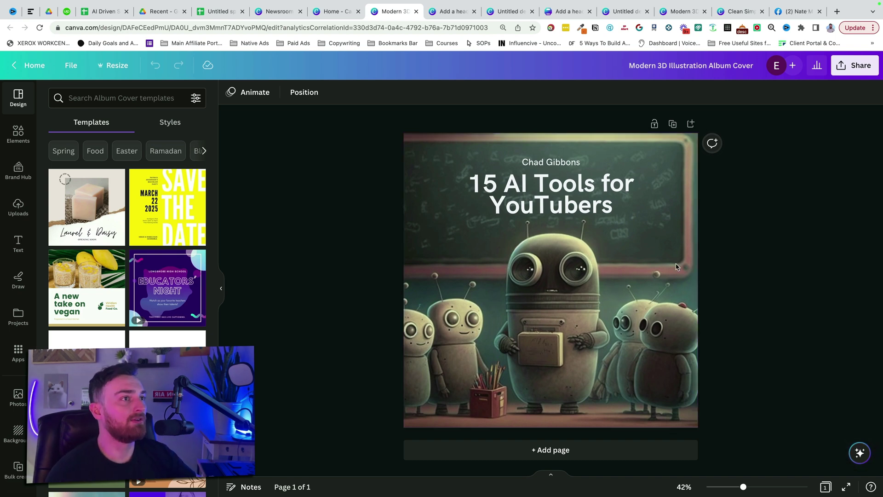
pyautogui.click(343, 17)
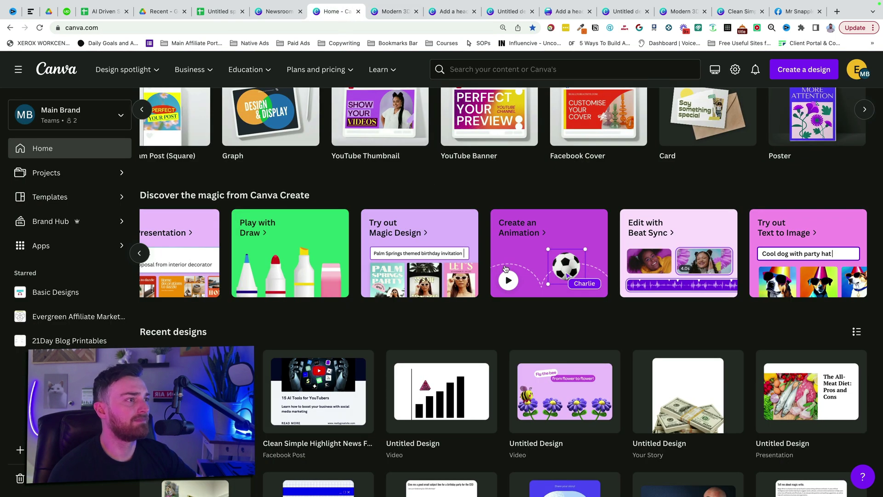
pyautogui.click(421, 261)
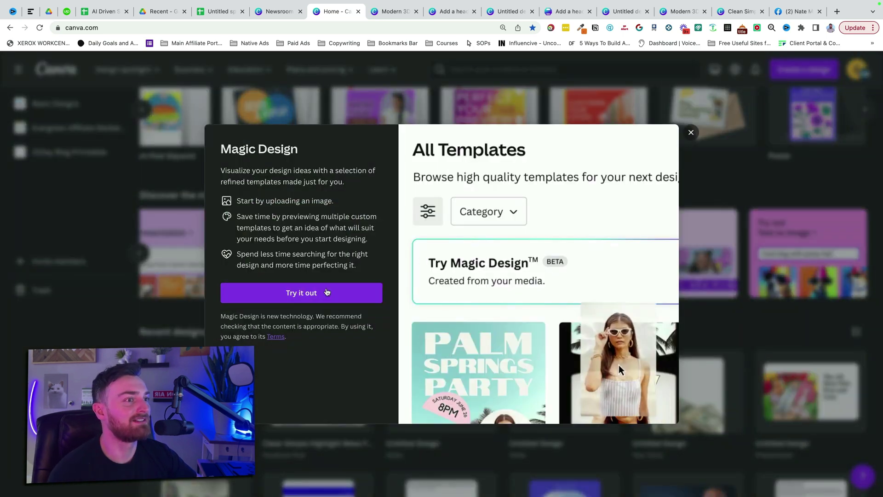
pyautogui.click(474, 267)
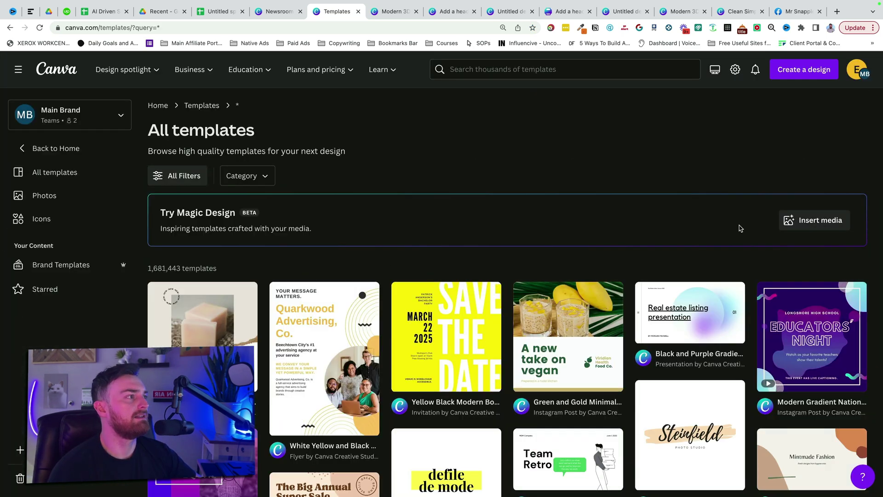
# - Base Magic Design on the robot classroom upload and preview the Certificate of Appreciation result
pyautogui.click(807, 221)
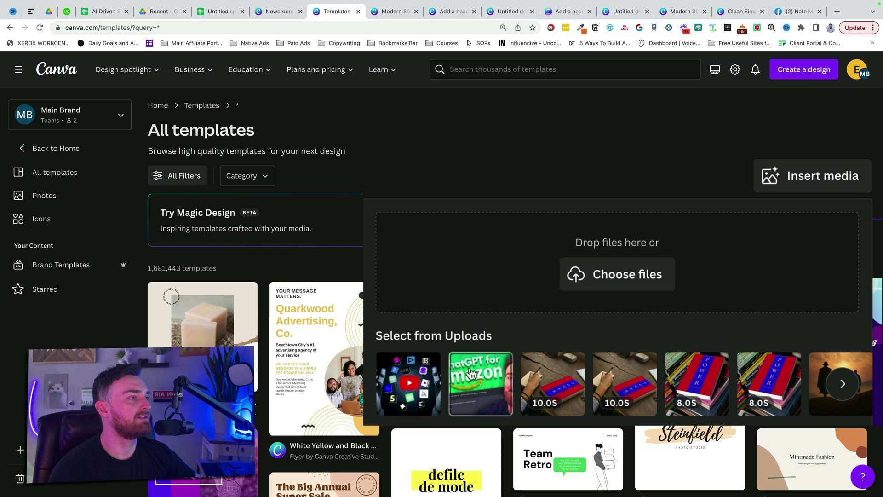
pyautogui.hscroll(10, 467, 372)
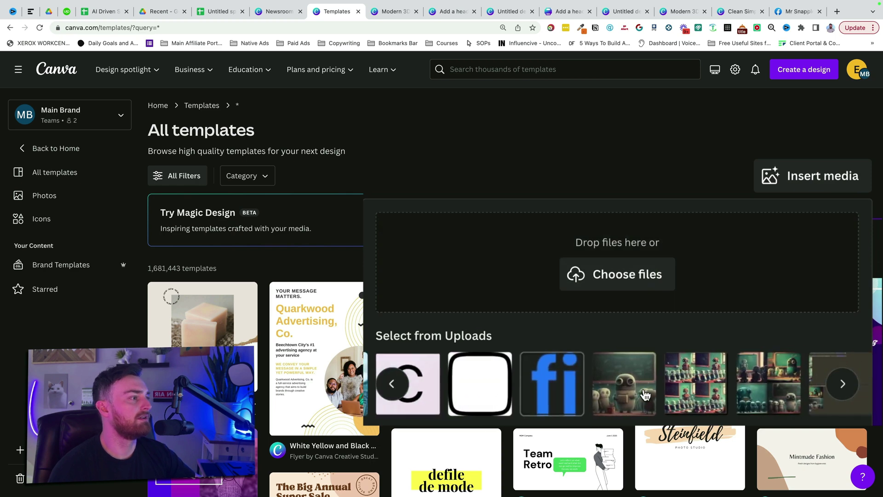
pyautogui.click(644, 392)
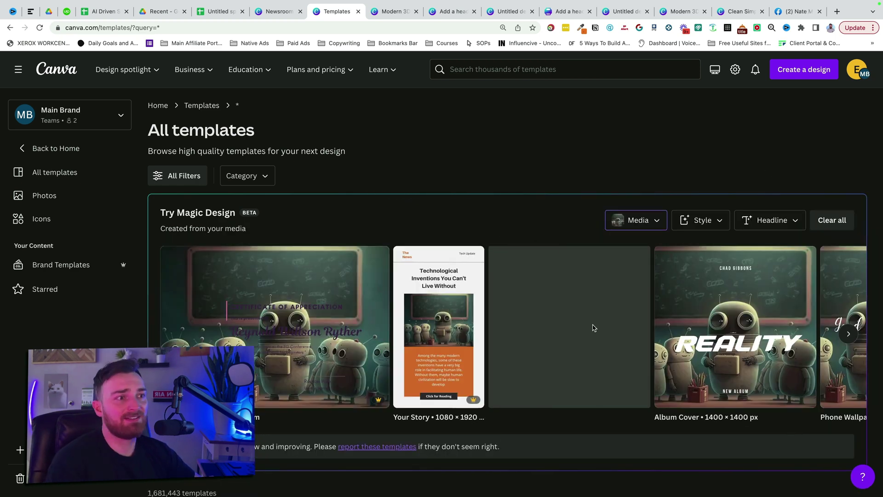
pyautogui.scroll(-1, 517, 277)
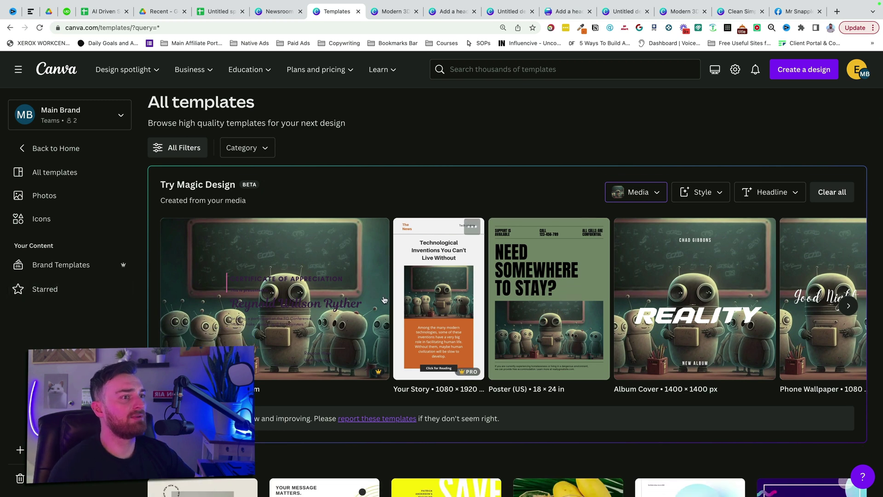
pyautogui.click(335, 282)
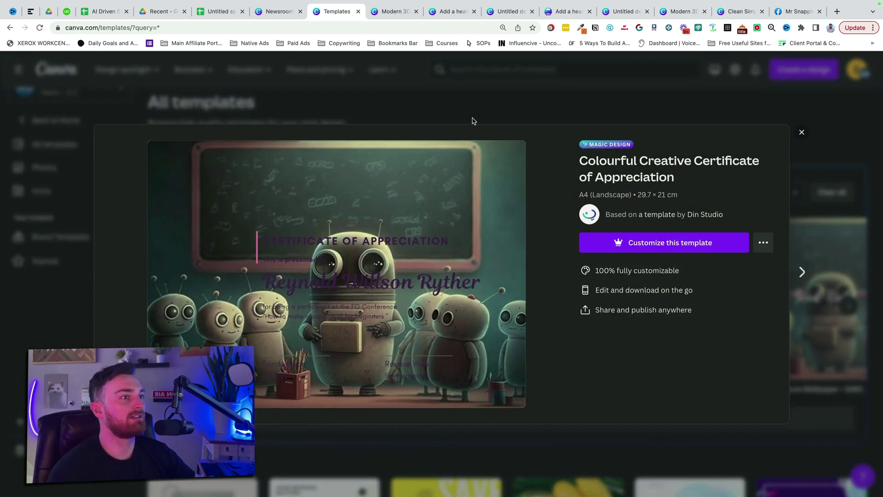
pyautogui.click(499, 106)
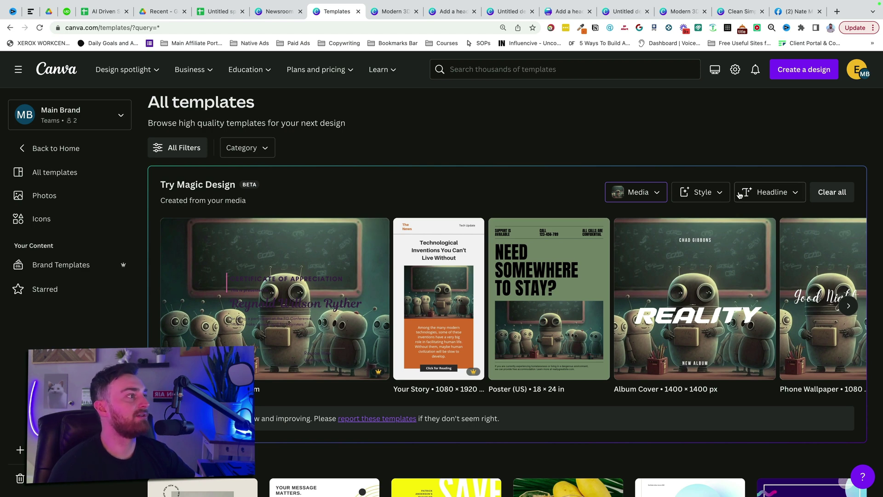
# - Apply the Arsenal style to the Magic Design results and check the headline option
pyautogui.click(724, 192)
pyautogui.click(453, 266)
pyautogui.click(718, 387)
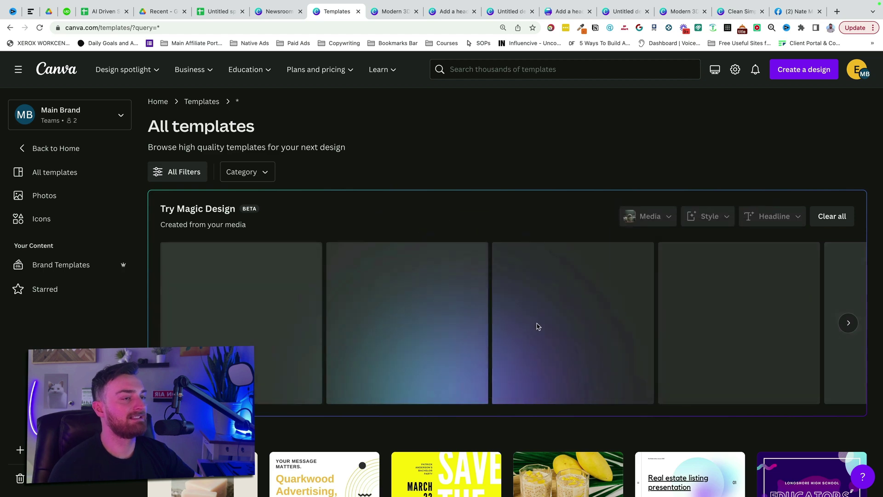
pyautogui.scroll(-1, 535, 326)
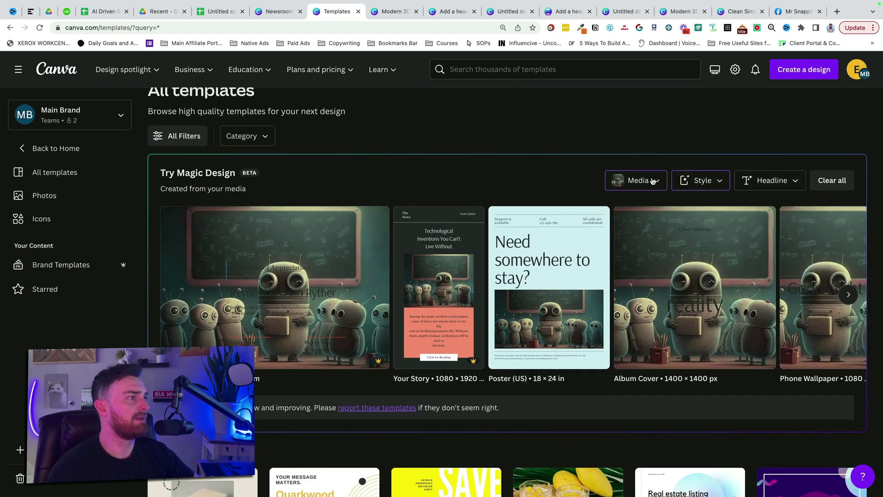
pyautogui.click(709, 180)
pyautogui.scroll(1, 708, 180)
pyautogui.click(747, 225)
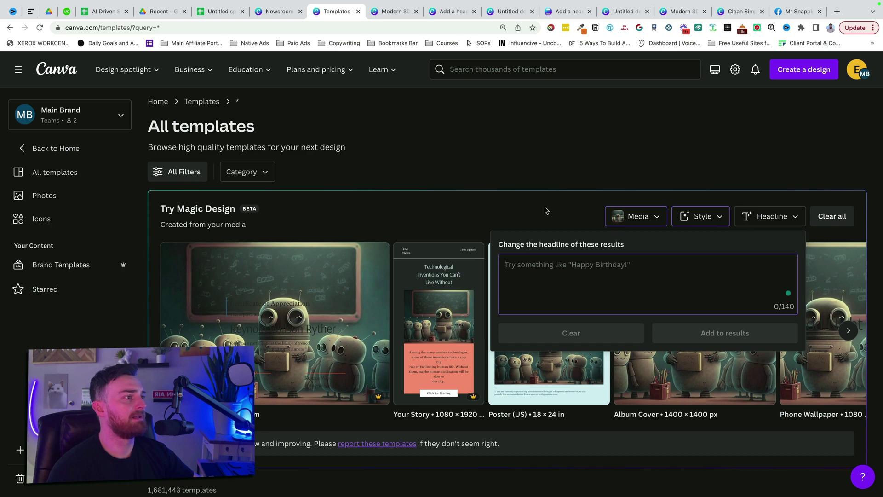
pyautogui.scroll(-2, 546, 211)
# - Preview the Album Cover result, then scroll the results toward the Instagram Post card
pyautogui.click(674, 272)
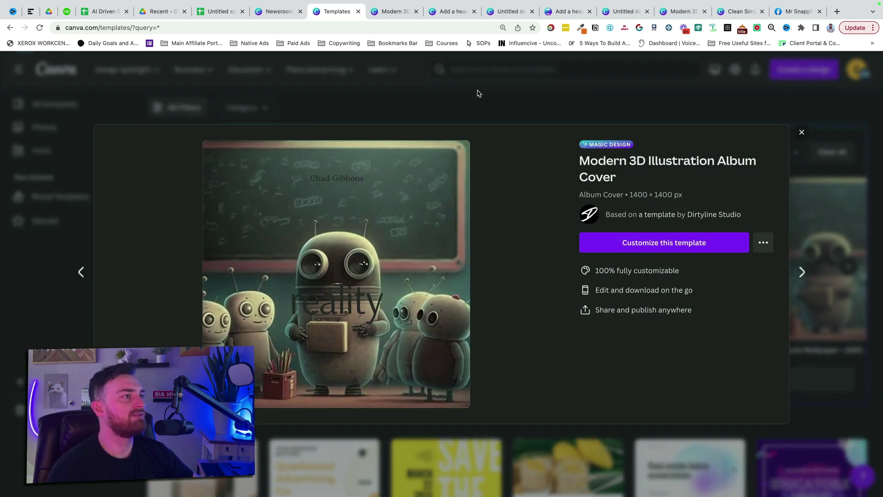
pyautogui.click(503, 81)
pyautogui.hscroll(10, 734, 286)
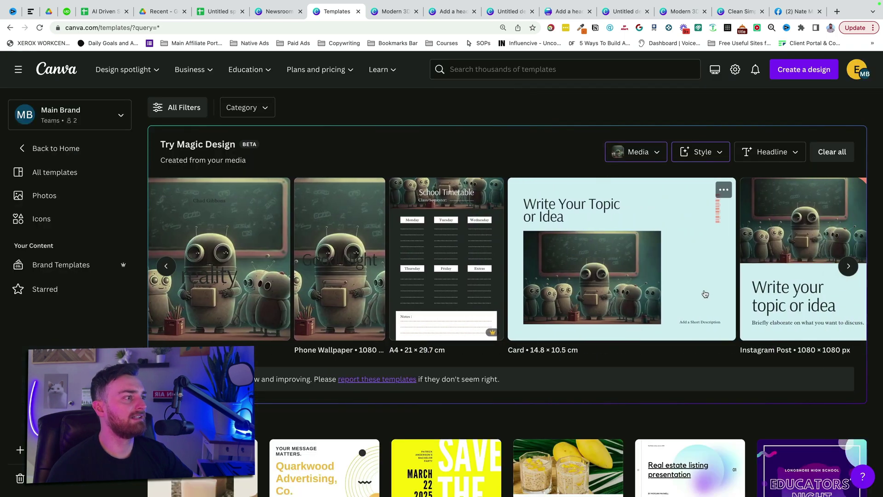
pyautogui.hscroll(2, 695, 295)
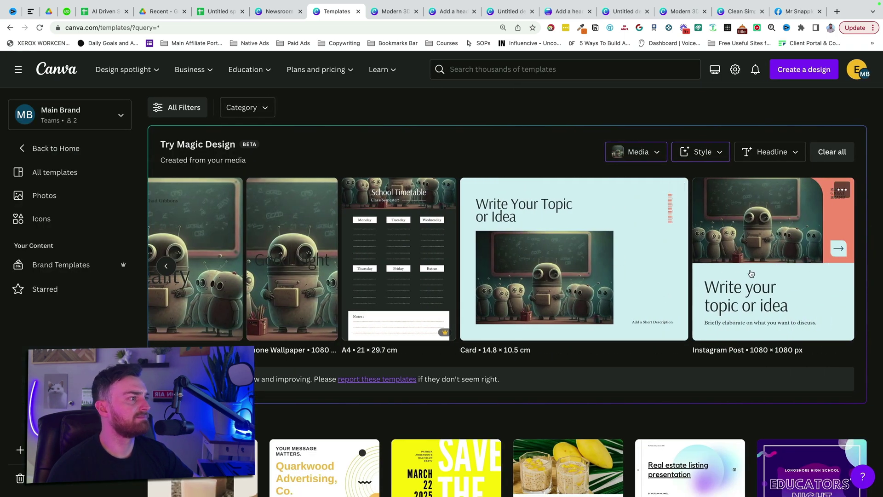
pyautogui.moveTo(778, 301)
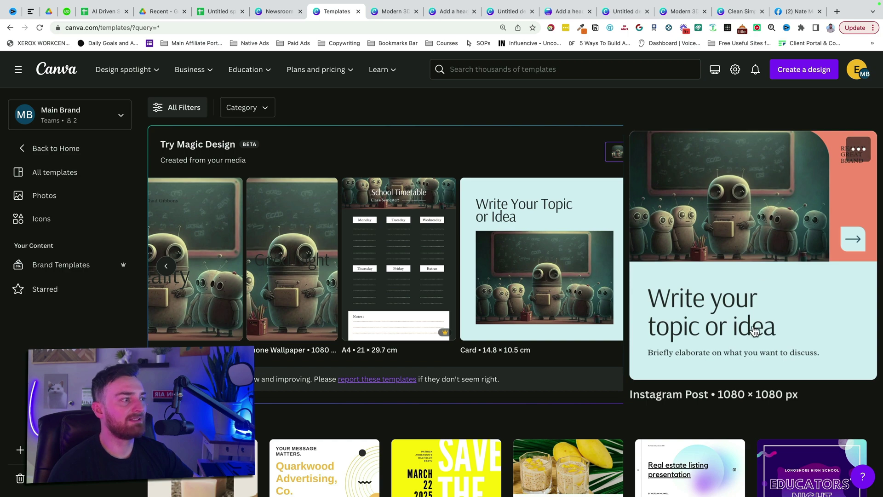
# - Customize the Instagram Post template and retitle it 'TRAIN YOUR ROBOT'
pyautogui.click(737, 323)
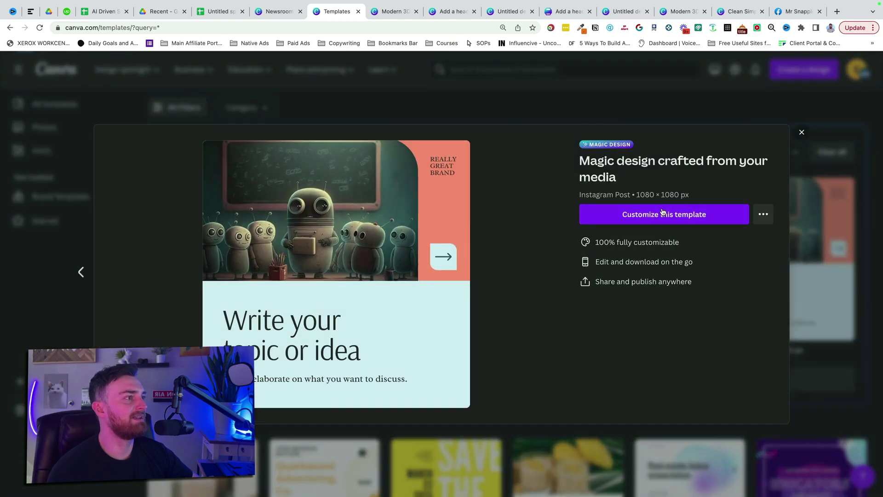
pyautogui.click(665, 215)
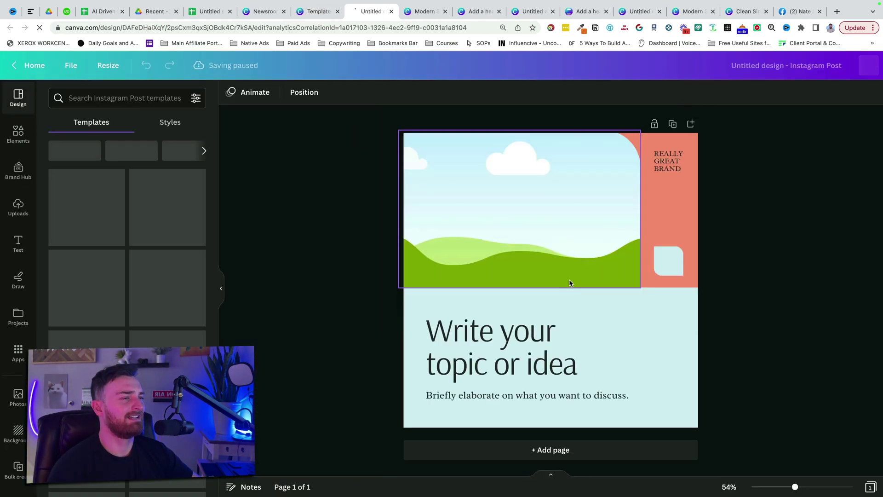
pyautogui.click(529, 348)
pyautogui.doubleClick(528, 348)
pyautogui.write('TRAIN YOUR ROBOT')
# - Change the subtitle to 'NEW VIDEO LIVE ON YOUTUBE' and enlarge the title
pyautogui.doubleClick(548, 397)
pyautogui.write('NEW VIDEO LIVE ON YOUTUBE')
pyautogui.click(782, 322)
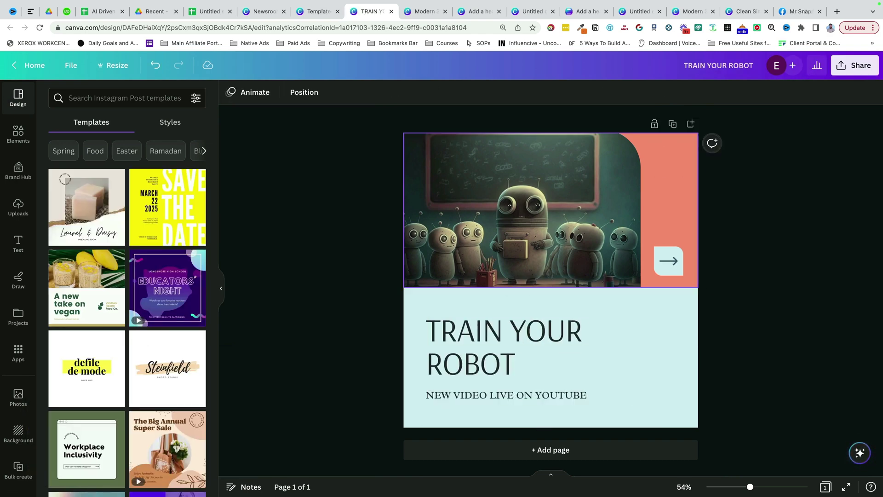
pyautogui.click(502, 350)
pyautogui.moveTo(661, 401); pyautogui.dragTo(733, 420)
# - Return to Canva Home and open the Create an Animation sample bee-and-flowers design
pyautogui.click(809, 330)
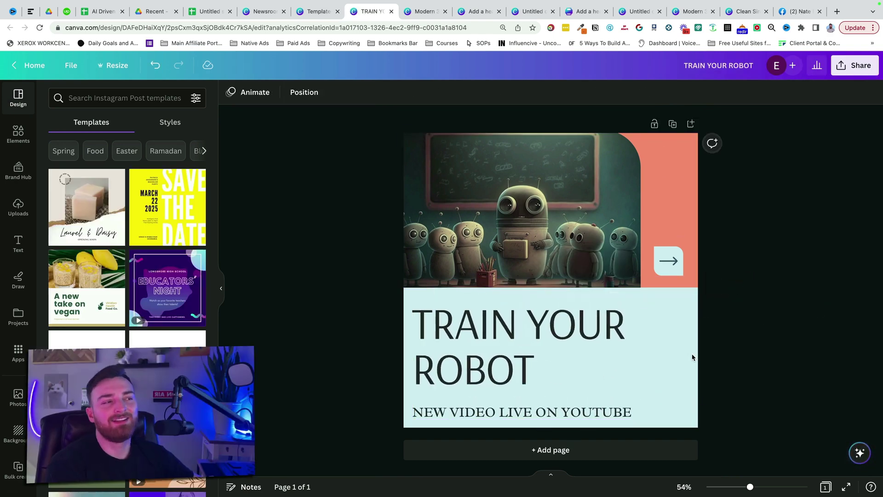
pyautogui.click(316, 12)
pyautogui.click(276, 12)
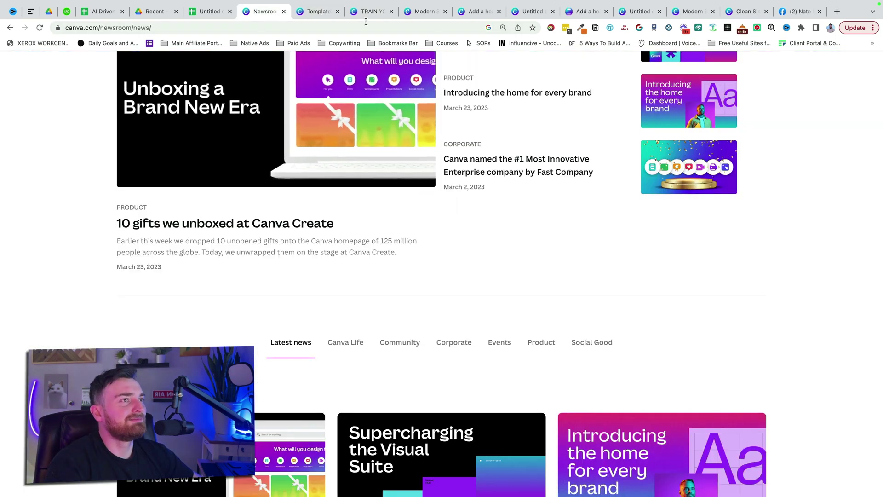
pyautogui.click(317, 11)
pyautogui.click(359, 110)
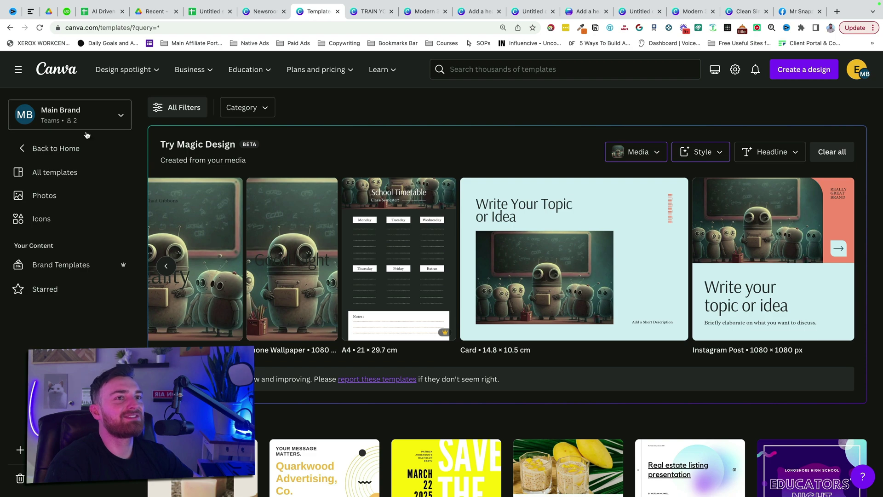
pyautogui.click(56, 148)
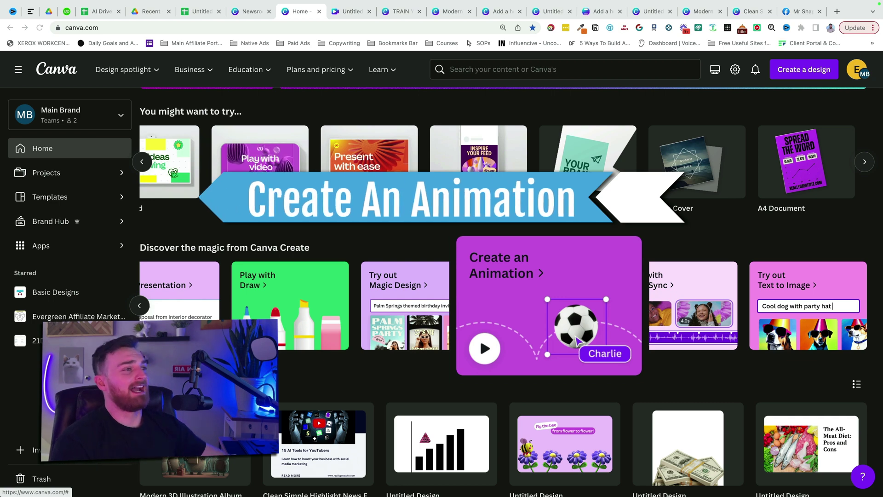
pyautogui.click(492, 317)
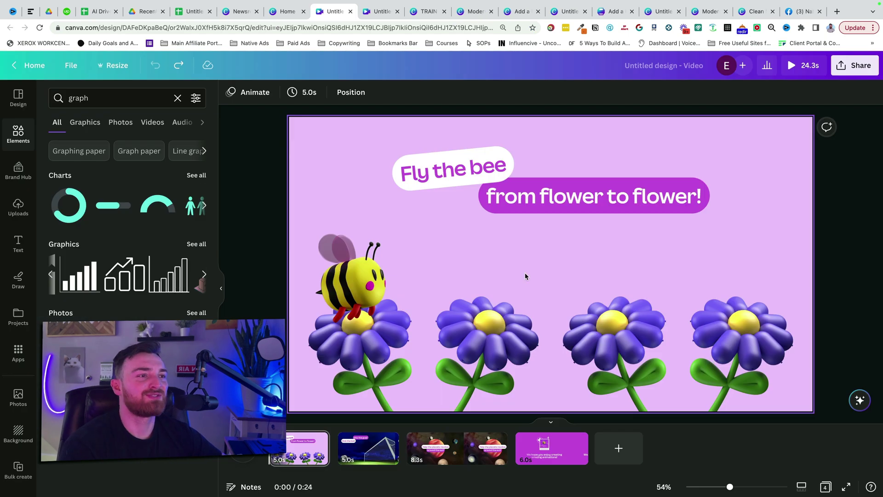
# - Record a custom looping flight path for the bee above the four flowers
pyautogui.click(373, 279)
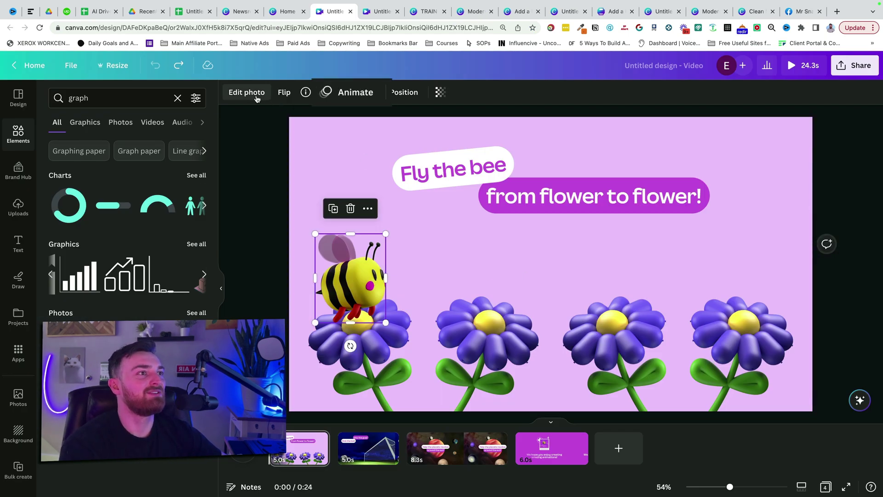
pyautogui.click(349, 92)
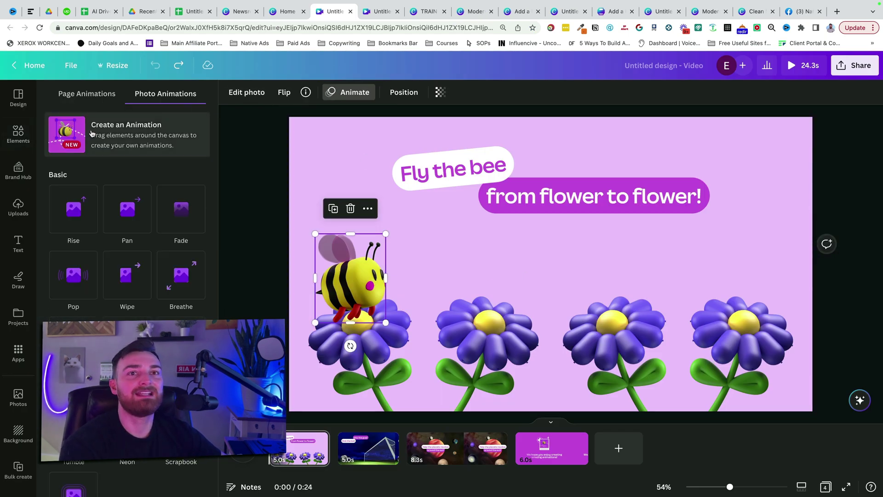
pyautogui.click(92, 133)
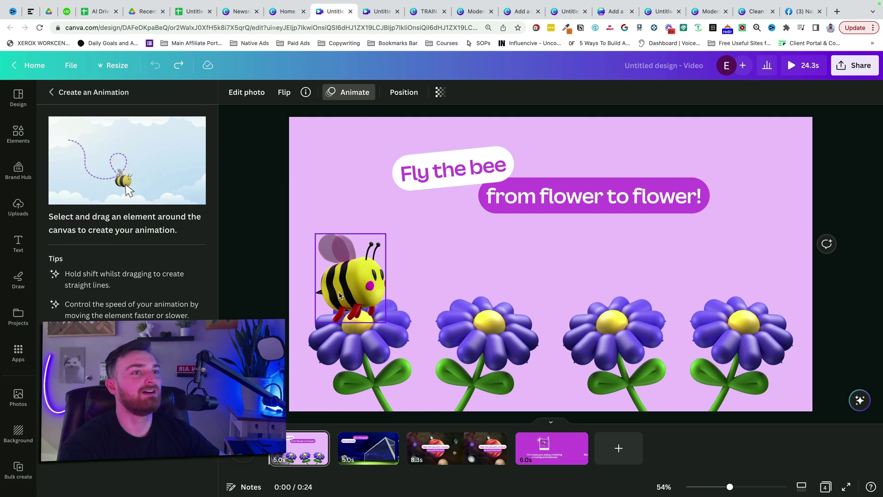
pyautogui.moveTo(348, 278)
pyautogui.mouseDown()
pyautogui.moveTo(410, 255)
pyautogui.moveTo(416, 223)
pyautogui.moveTo(421, 258)
pyautogui.moveTo(484, 277)
pyautogui.moveTo(609, 241)
pyautogui.moveTo(593, 250)
pyautogui.moveTo(602, 272)
pyautogui.moveTo(755, 232)
pyautogui.moveTo(743, 276)
pyautogui.moveTo(751, 288)
pyautogui.moveTo(786, 188)
pyautogui.moveTo(778, 148)
pyautogui.moveTo(809, 121)
pyautogui.mouseUp()
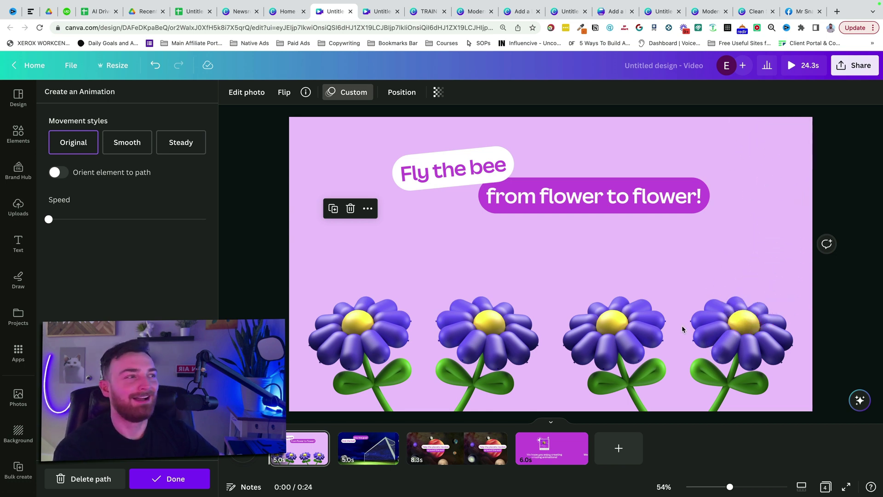
# - Compare Smooth and Steady movement styles, keep Original, raise the speed and orient the bee to its path
pyautogui.click(142, 132)
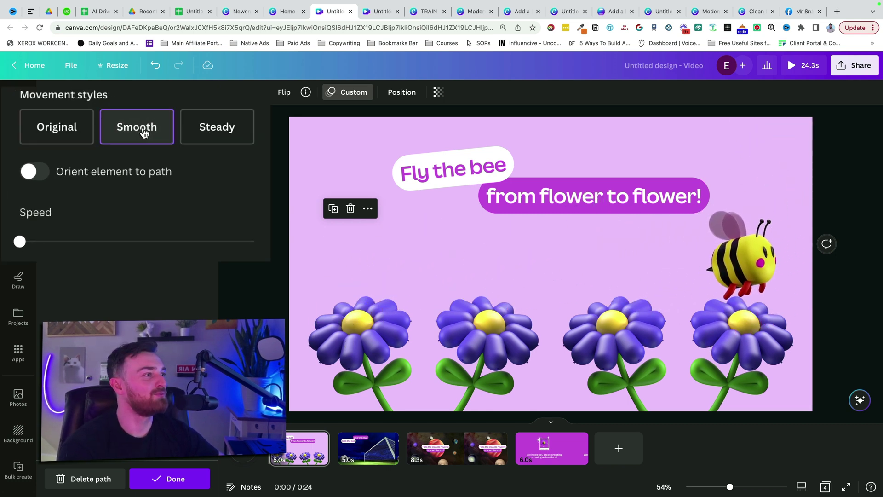
pyautogui.click(234, 129)
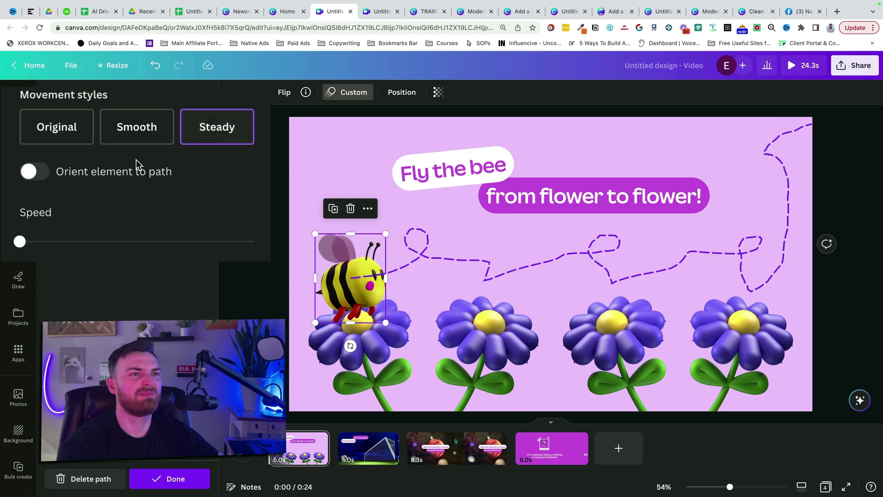
pyautogui.click(58, 137)
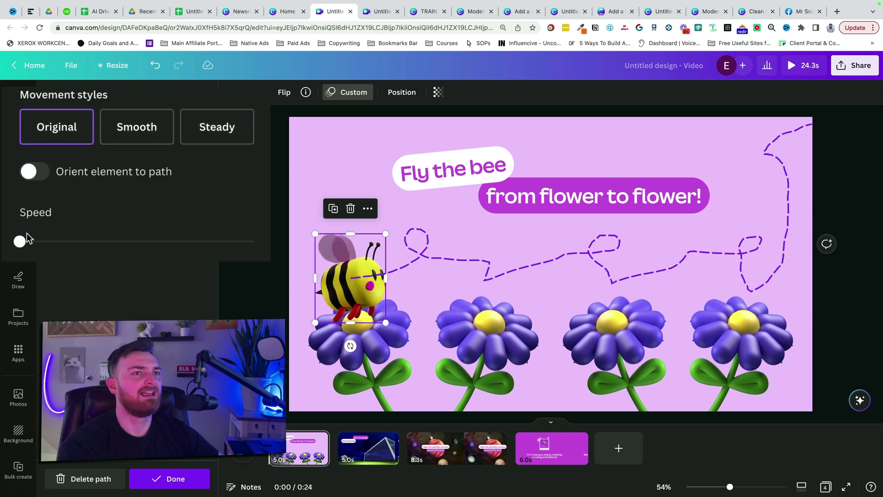
pyautogui.moveTo(36, 241)
pyautogui.mouseDown()
pyautogui.moveTo(230, 243)
pyautogui.moveTo(20, 243)
pyautogui.mouseUp()
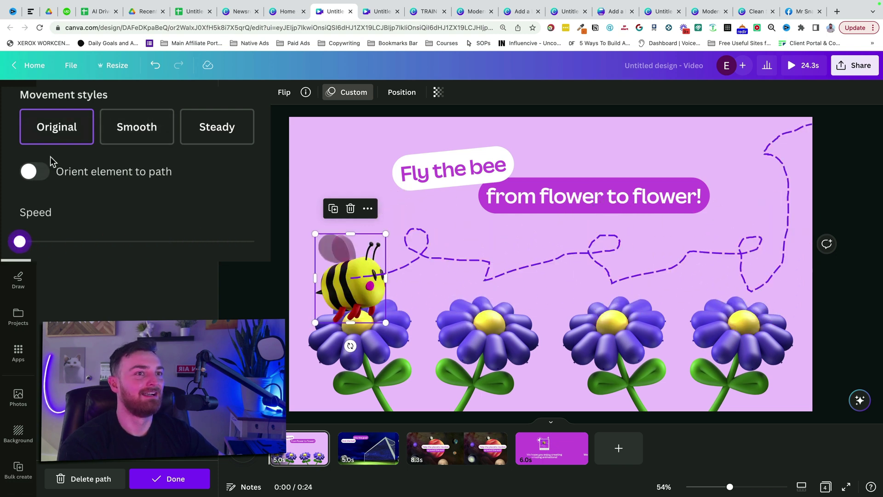
pyautogui.click(45, 172)
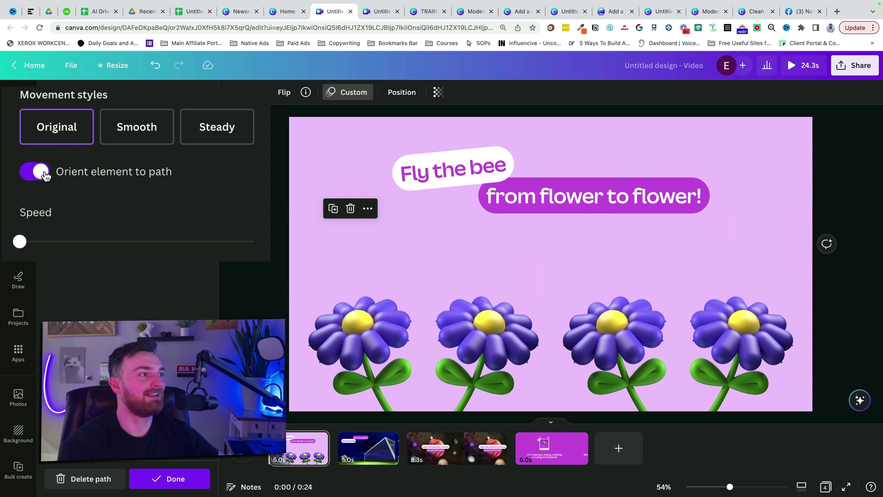
pyautogui.moveTo(31, 241); pyautogui.dragTo(36, 241)
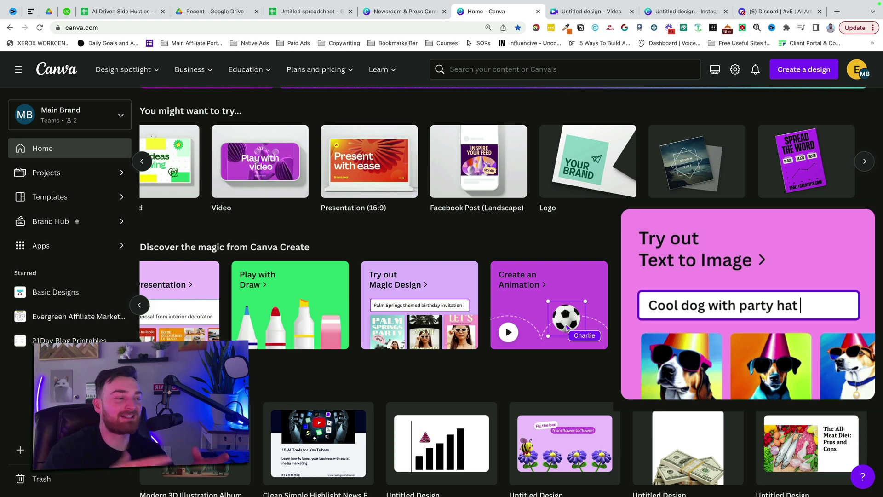
# - Try Text to Image with the prompt 'Candy colored sky on a mirrored surface, abstract' in a new design
pyautogui.click(637, 329)
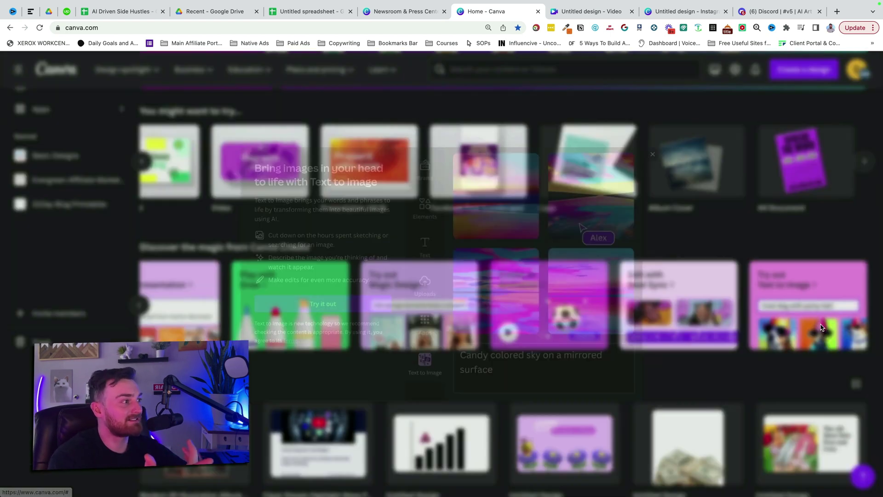
pyautogui.write('Candy col')
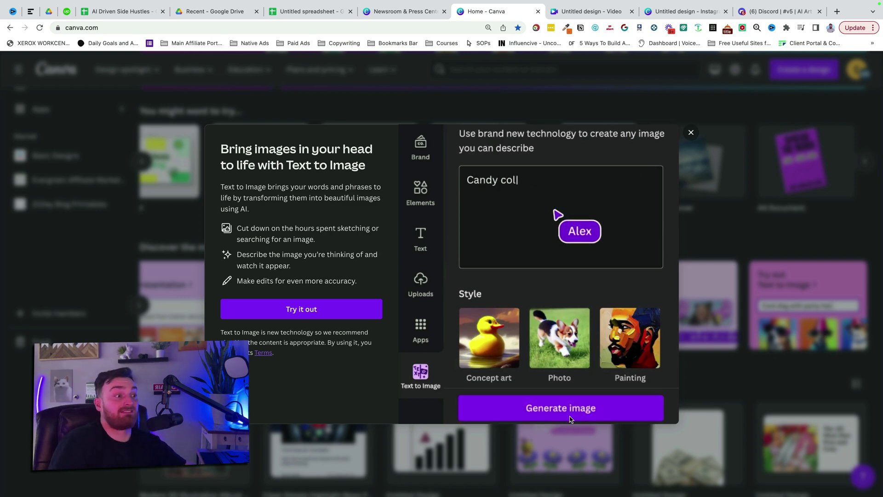
pyautogui.write('ored sky on a mirrored surface, abstract')
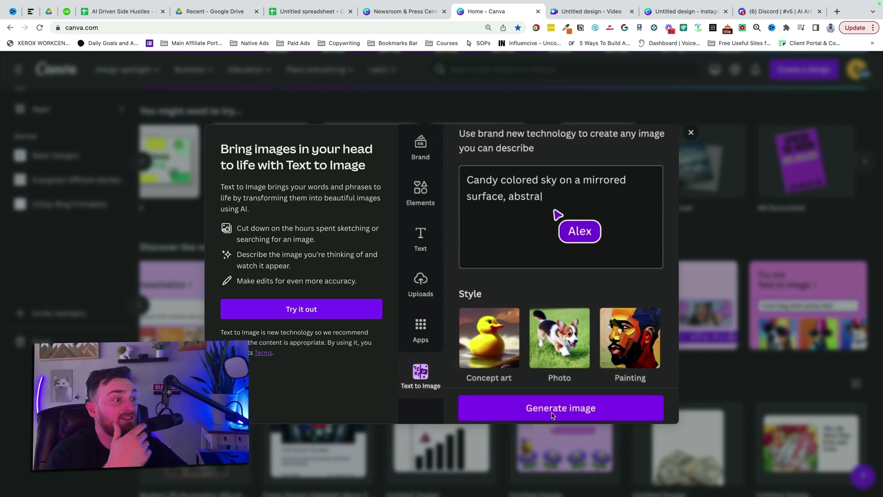
pyautogui.click(311, 310)
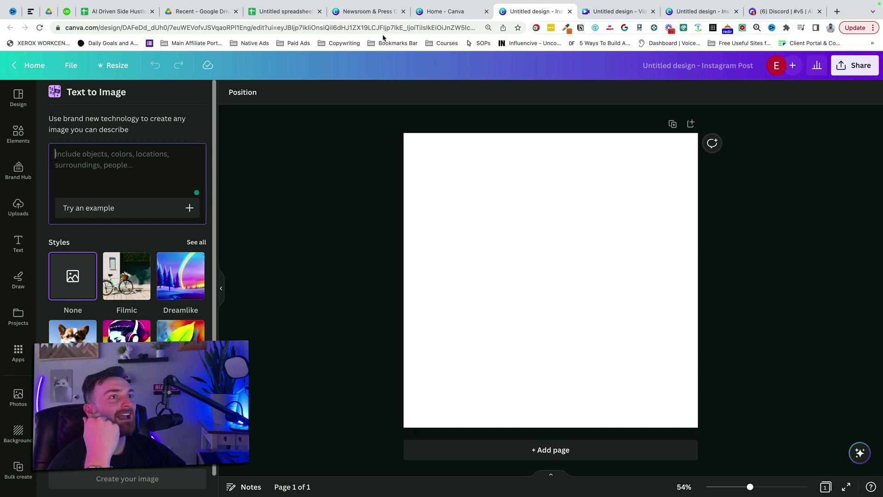
# - Browse all Text to Image styles, then return to the egg-frying prompt with no style applied
pyautogui.hotkey('ctrl', 'Tab')
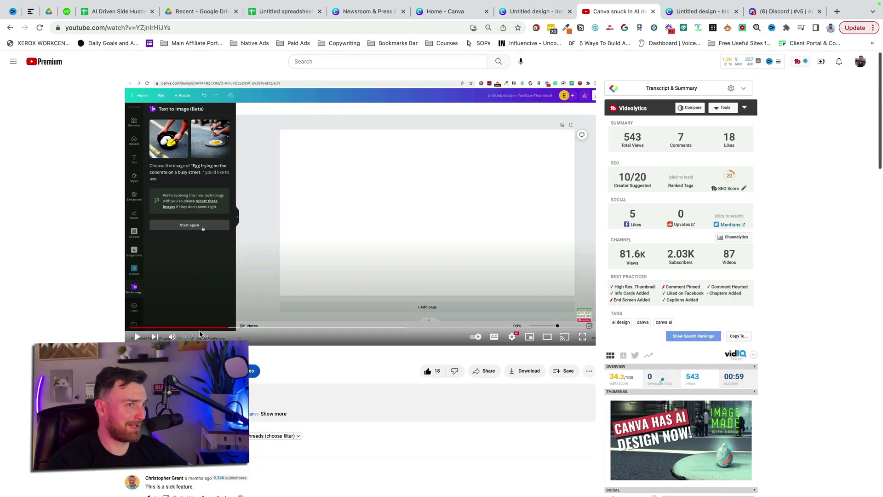
pyautogui.click(524, 7)
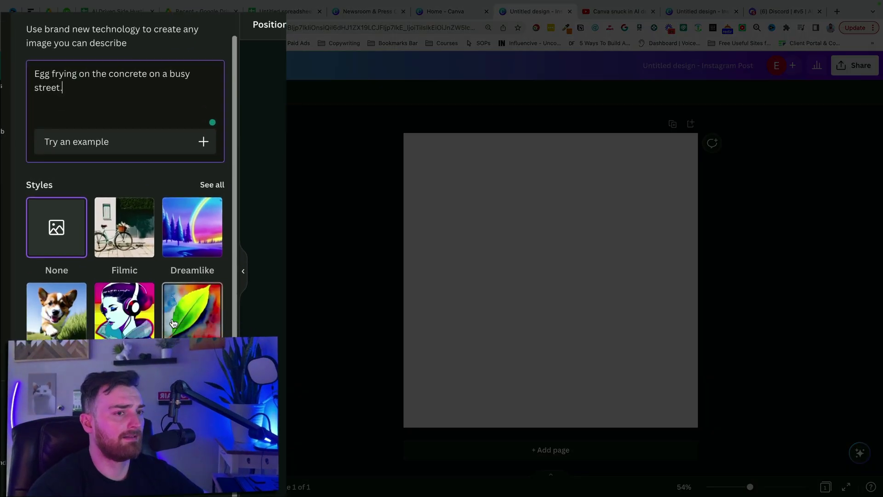
pyautogui.click(212, 185)
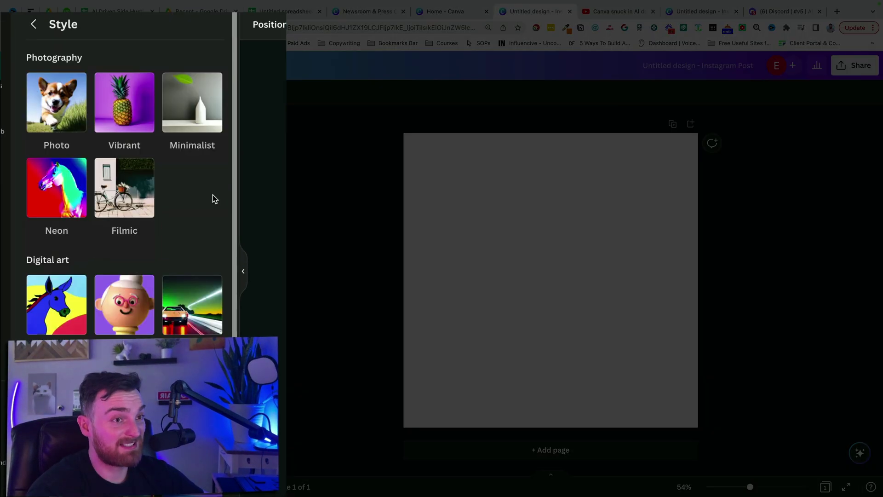
pyautogui.scroll(-6, 195, 240)
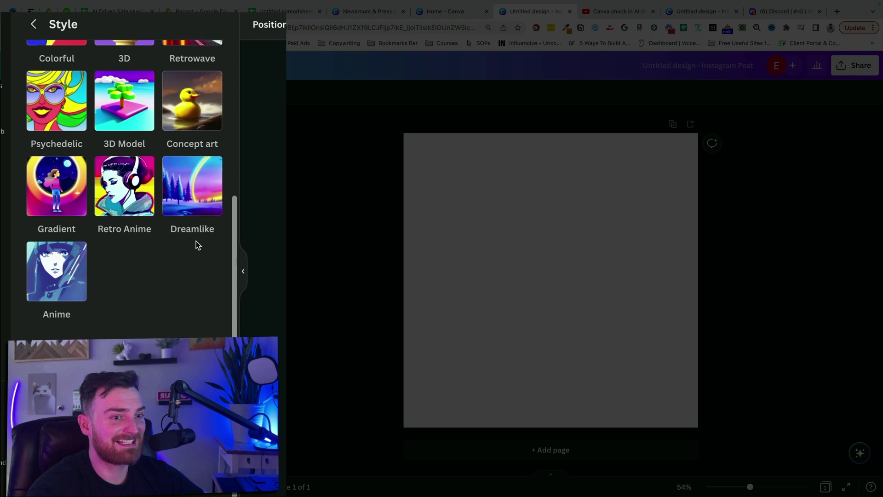
pyautogui.scroll(6, 195, 243)
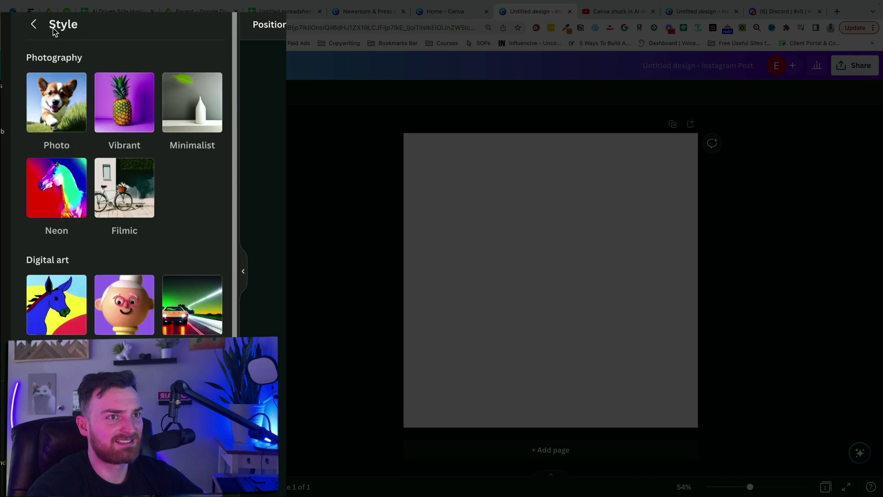
pyautogui.click(34, 25)
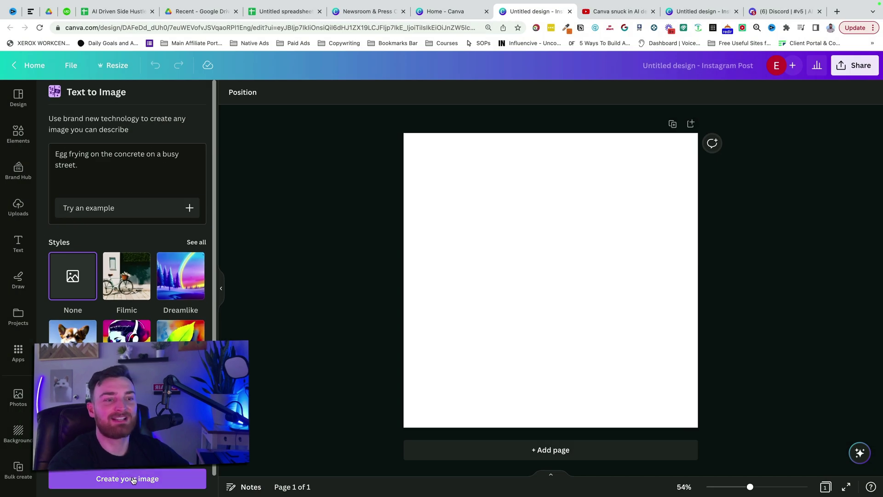
# - Generate four images from the egg-frying prompt and scroll through the results
pyautogui.click(133, 481)
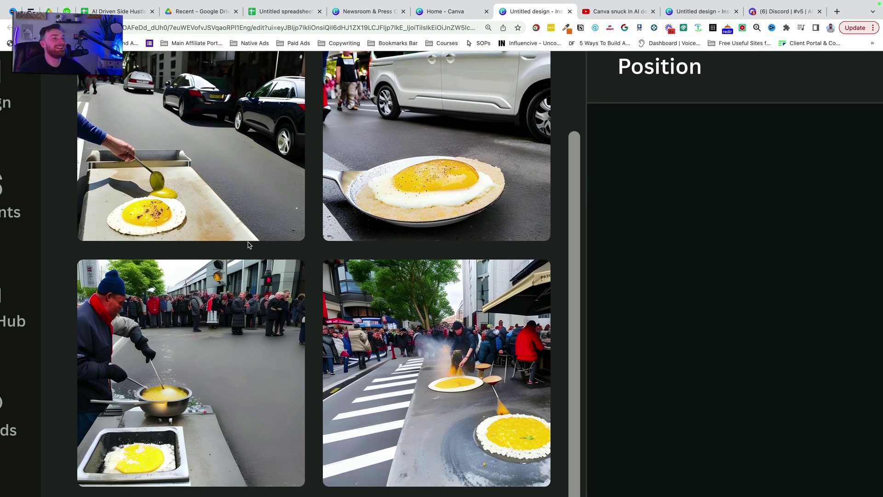
pyautogui.scroll(2, 249, 246)
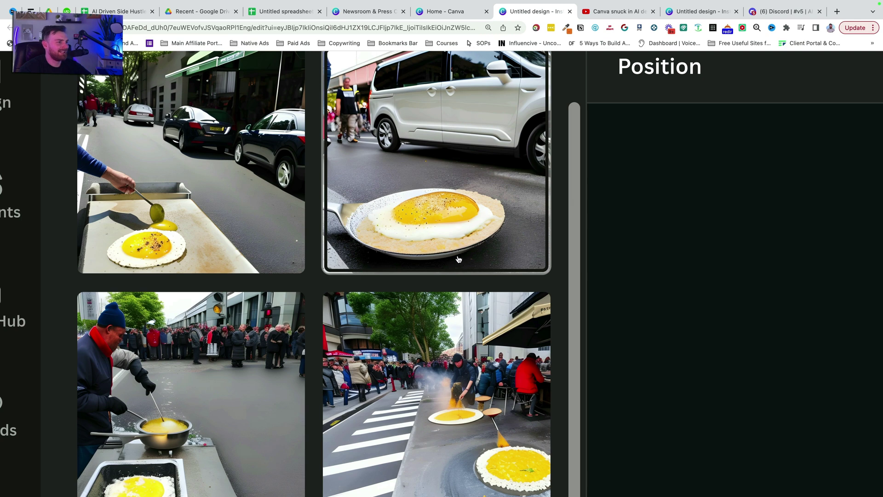
pyautogui.scroll(1, 453, 256)
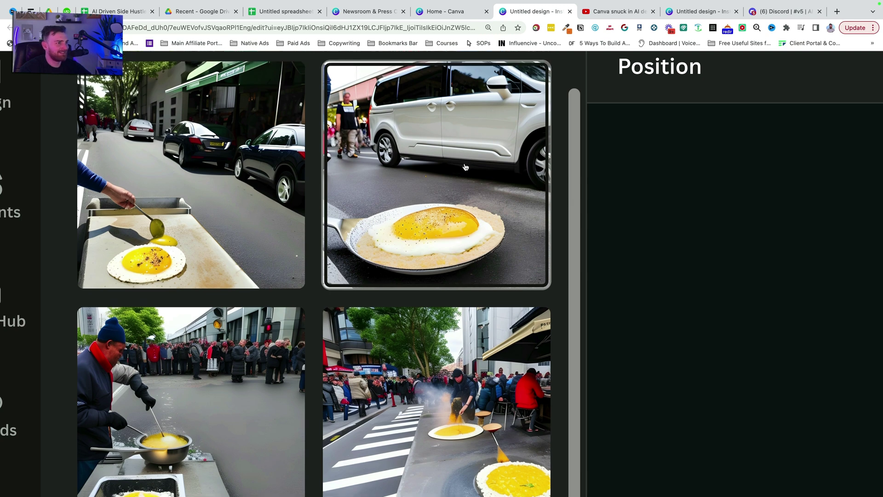
pyautogui.scroll(-3, 163, 235)
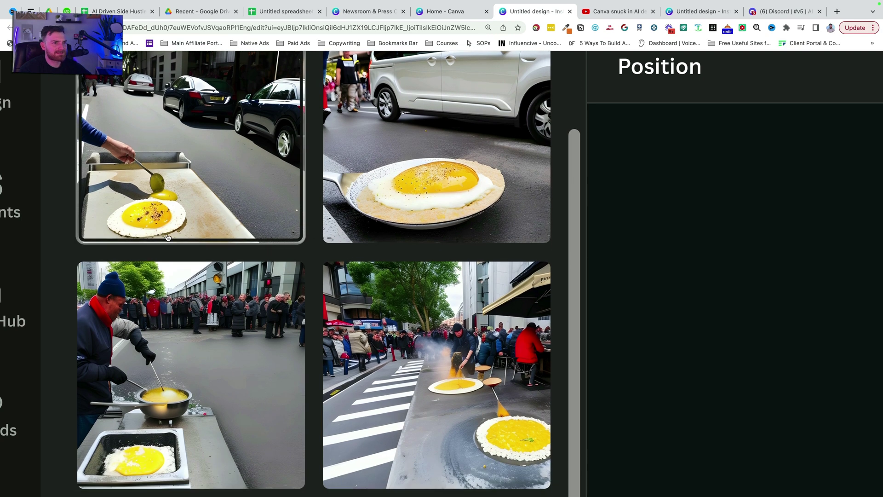
pyautogui.scroll(-2, 208, 223)
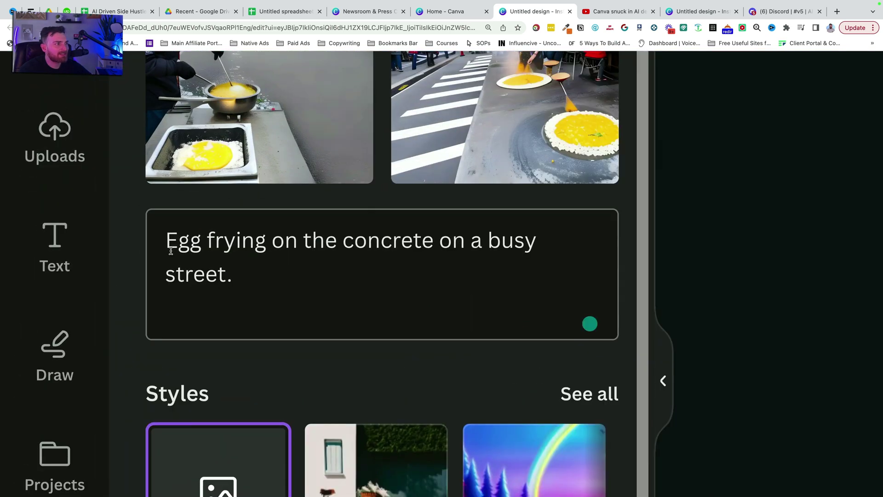
pyautogui.scroll(2, 133, 221)
pyautogui.scroll(1, 557, 296)
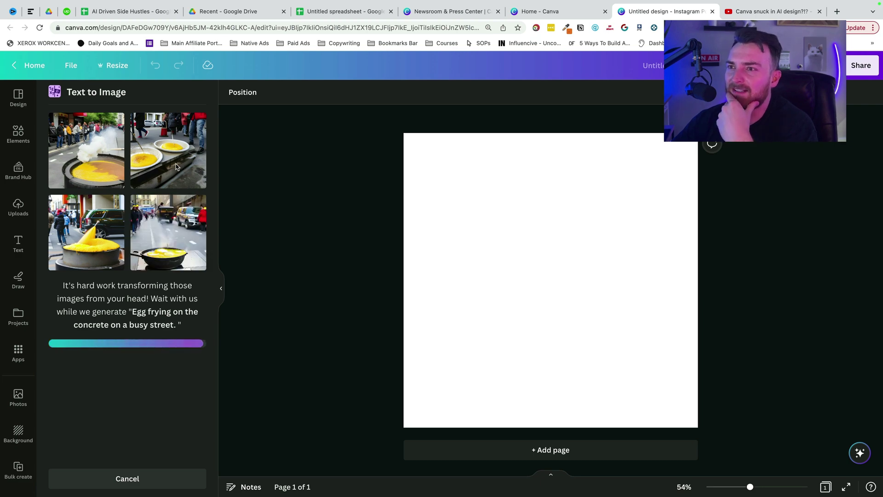
# - Scroll through the second batch of egg-on-street images as they finish generating
pyautogui.scroll(10, 85, 146)
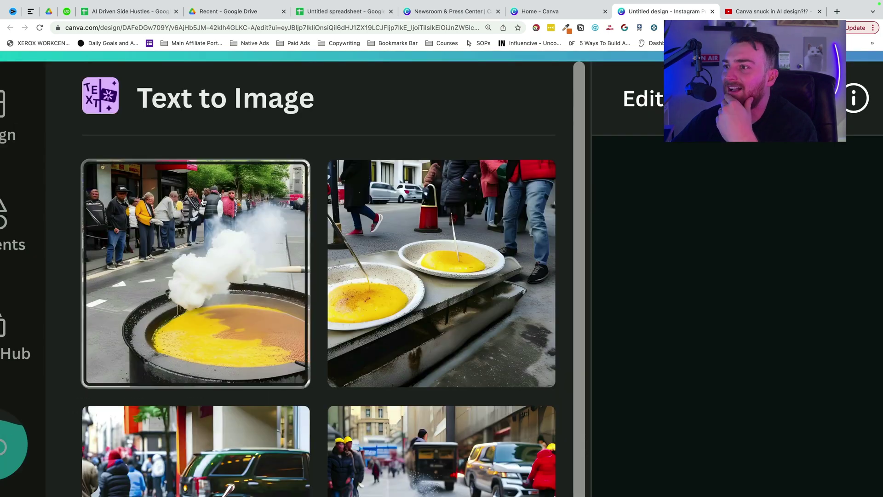
pyautogui.scroll(-4, 189, 197)
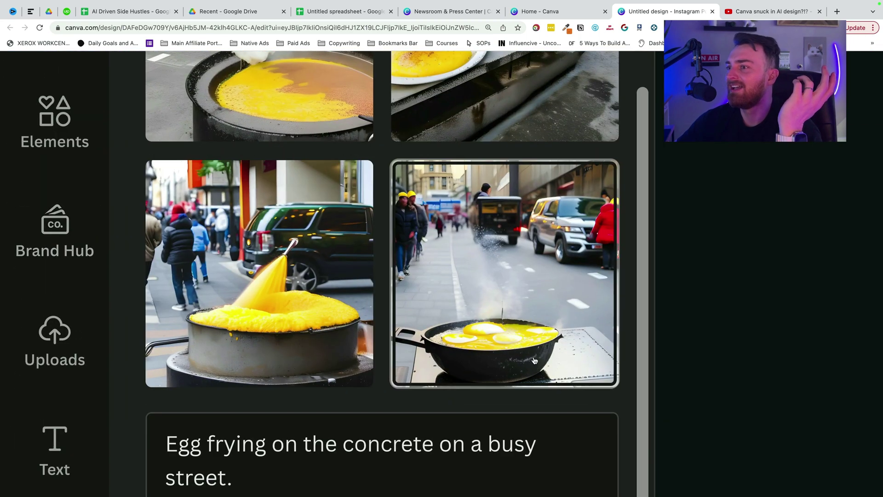
pyautogui.scroll(5, 500, 342)
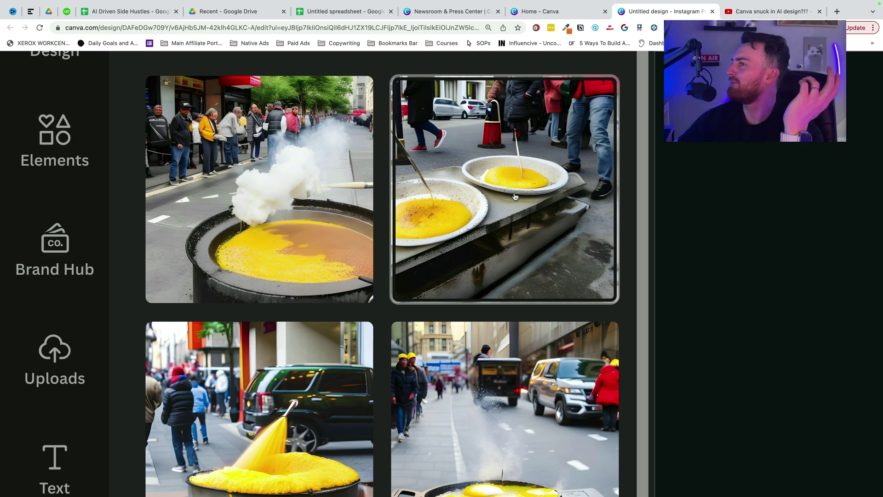
pyautogui.scroll(1, 515, 196)
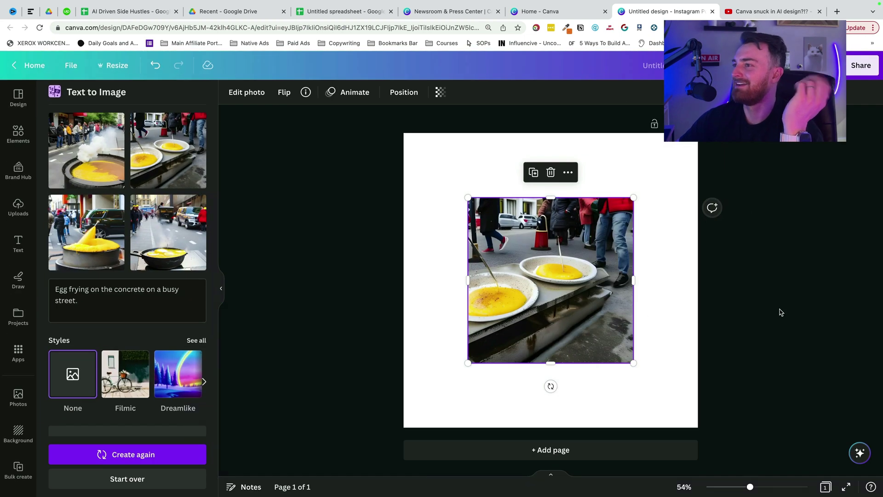
# - Deselect the egg image, then load discord.com in place of the YouTube video tab
pyautogui.click(781, 313)
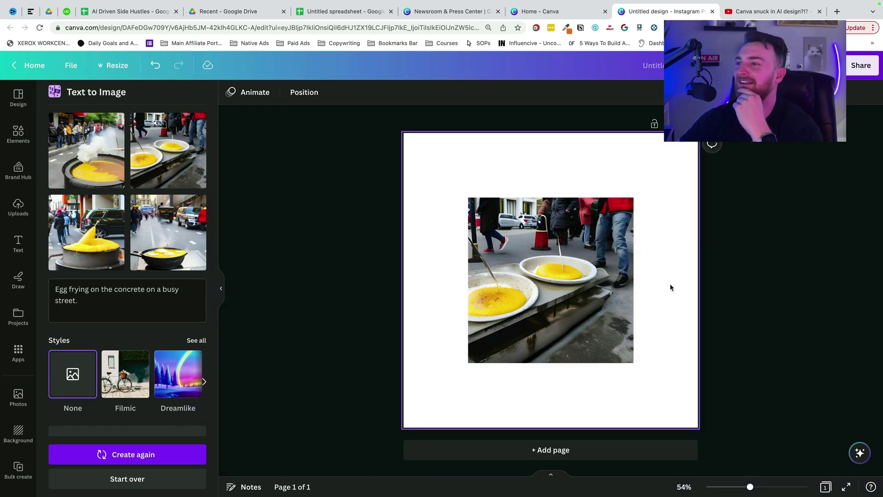
pyautogui.hotkey('ctrl', 'Tab')
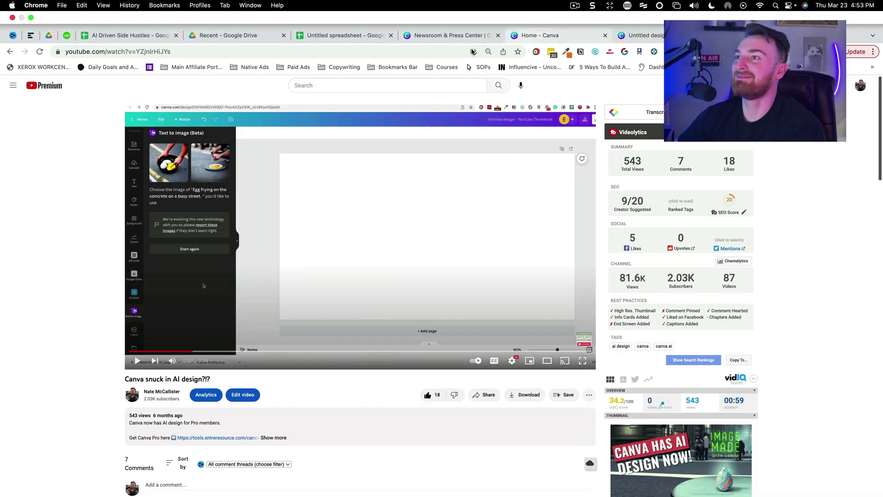
pyautogui.click(414, 50)
pyautogui.press('BackSpace')
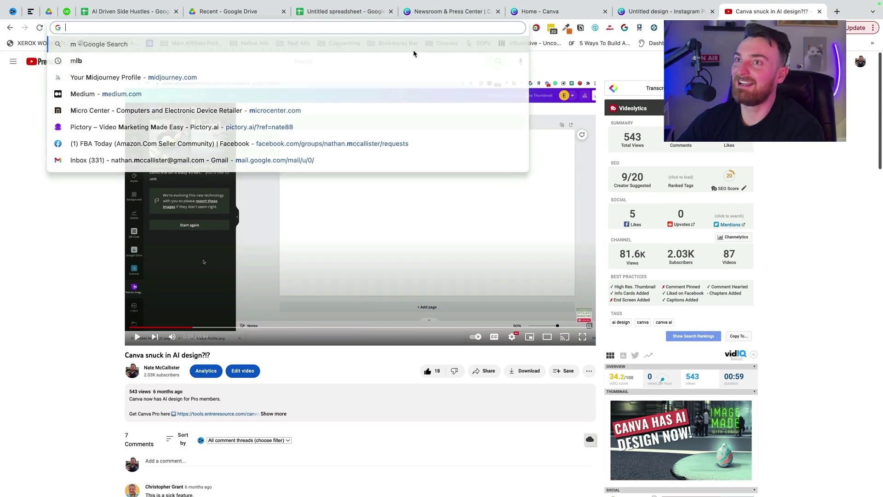
pyautogui.write('disc')
pyautogui.press('Return')
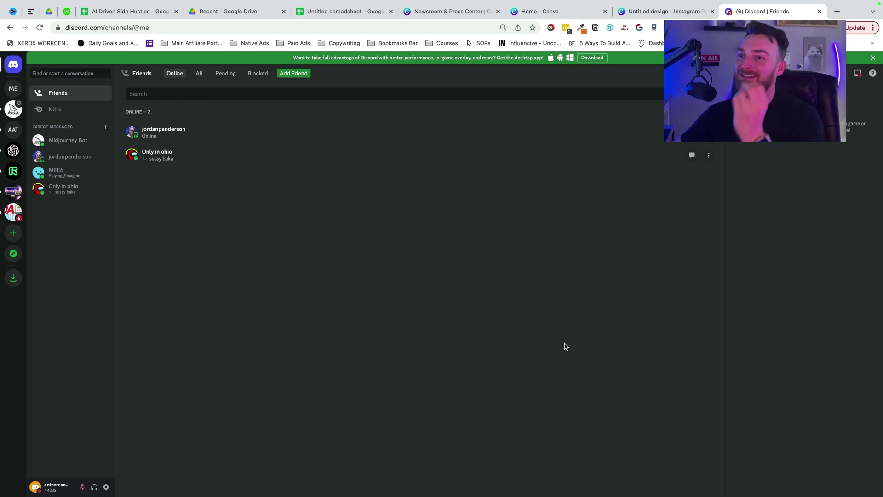
# - In the AI Art Test #v5 channel, send /imagine 'Egg frying on the concrete on a busy street. --v 5'
pyautogui.click(14, 130)
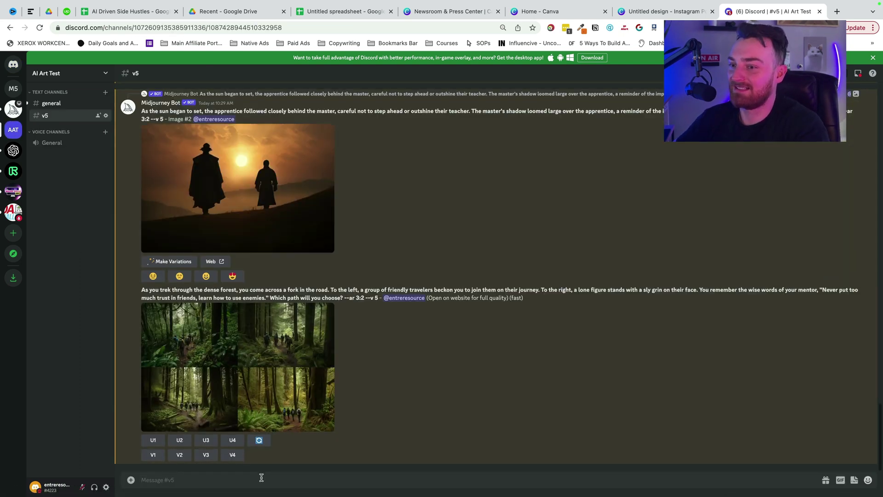
pyautogui.write('/imagin')
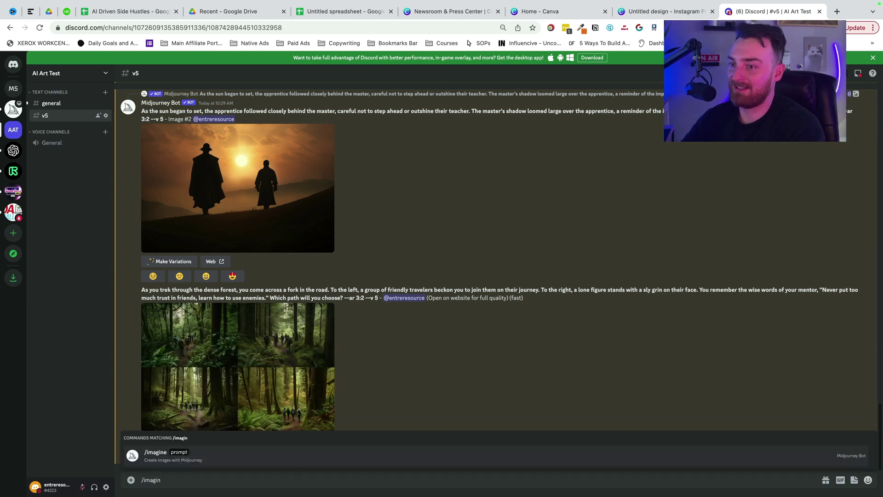
pyautogui.click(268, 459)
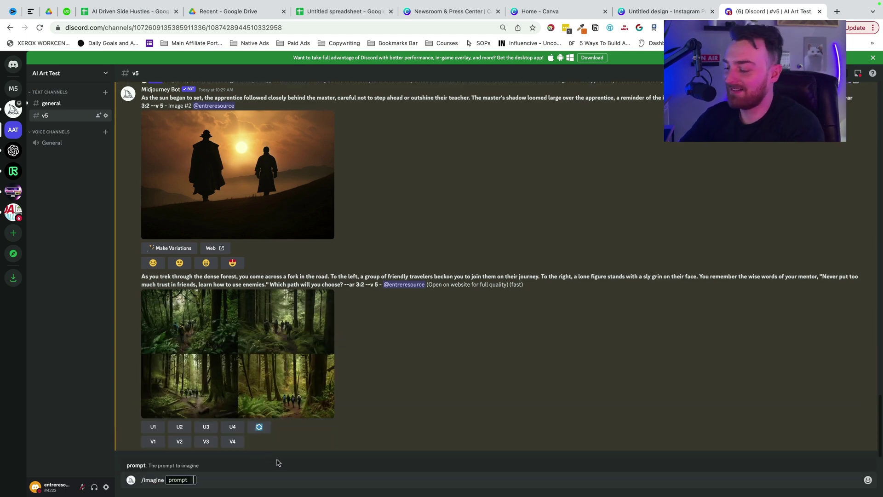
pyautogui.write('Egg frying on the concrete on a busy street. --v 5')
pyautogui.press('Return')
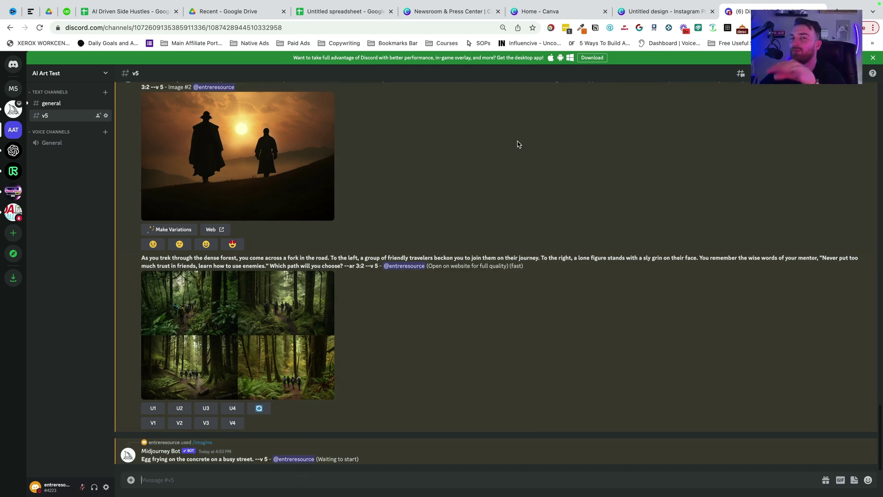
# - From Canva home, open the Beat Sync feature and try it with a sample video
pyautogui.click(545, 12)
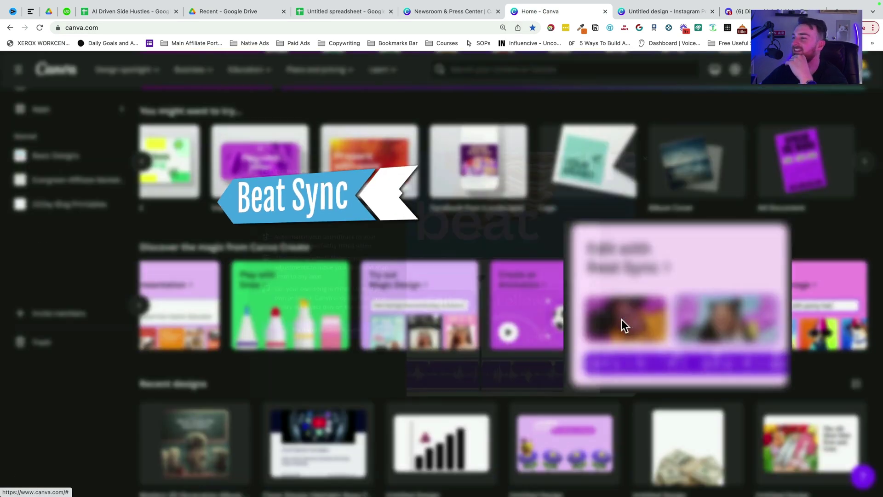
pyautogui.click(622, 319)
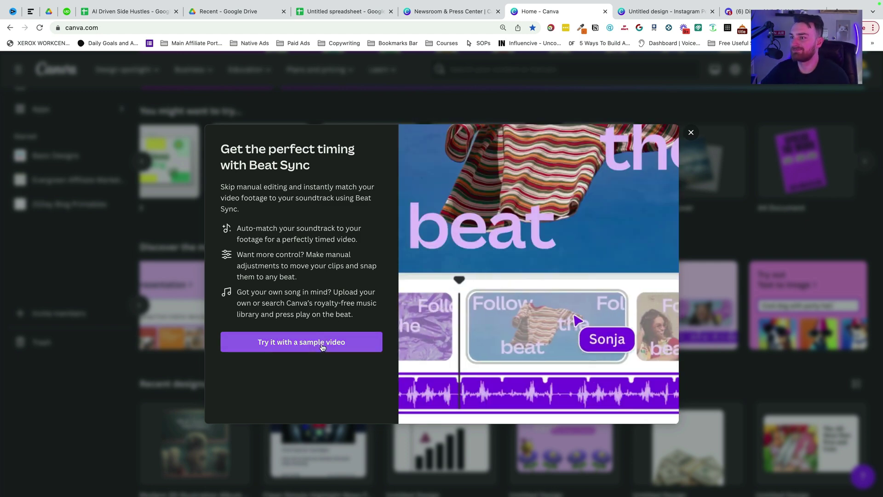
pyautogui.click(317, 345)
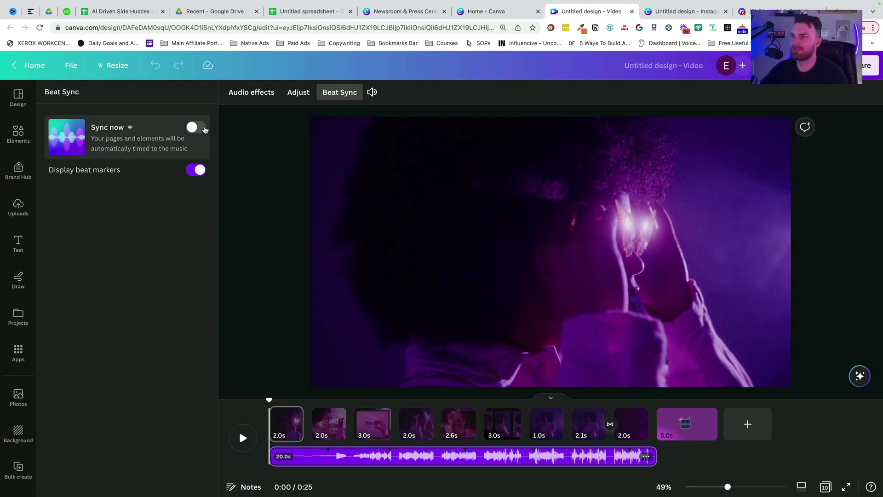
# - Preview the sample video, then turn on Sync now to time clips to the 20-second track
pyautogui.click(242, 437)
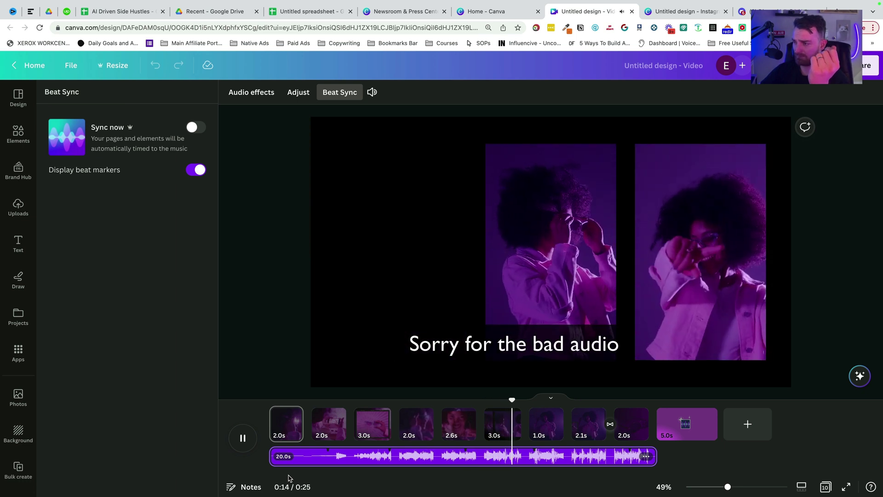
pyautogui.click(240, 437)
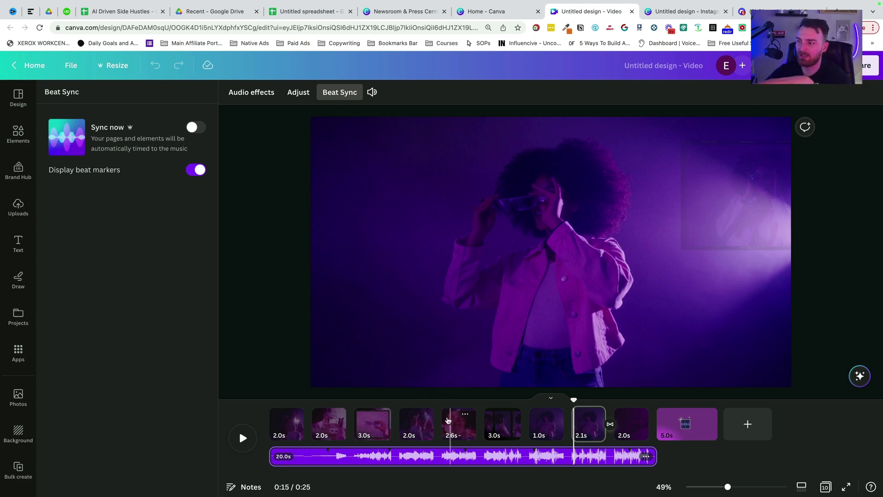
pyautogui.click(193, 127)
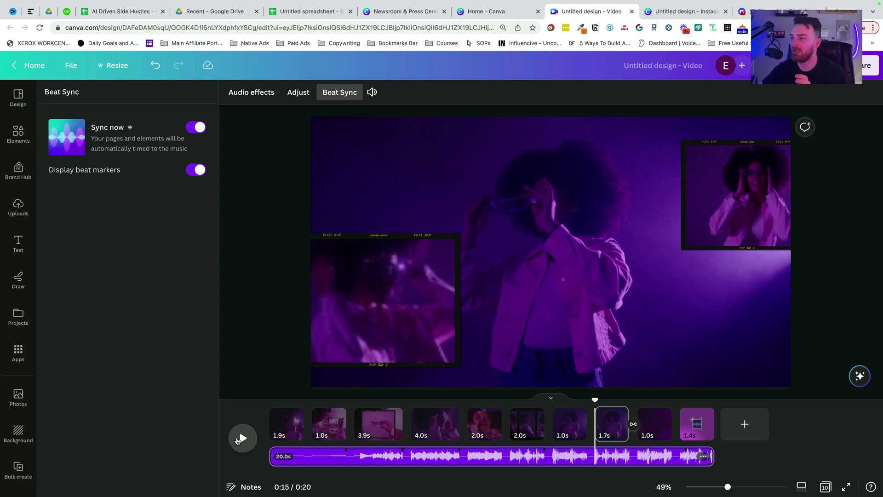
pyautogui.click(238, 440)
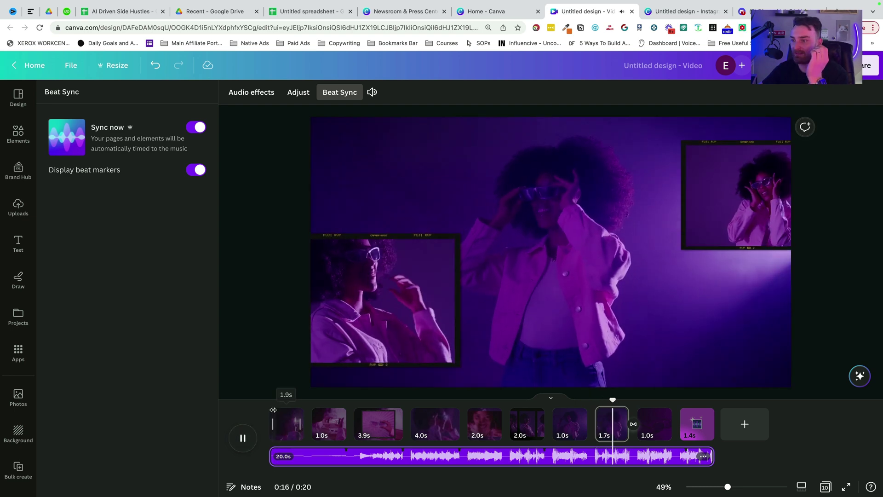
pyautogui.click(273, 417)
pyautogui.click(242, 437)
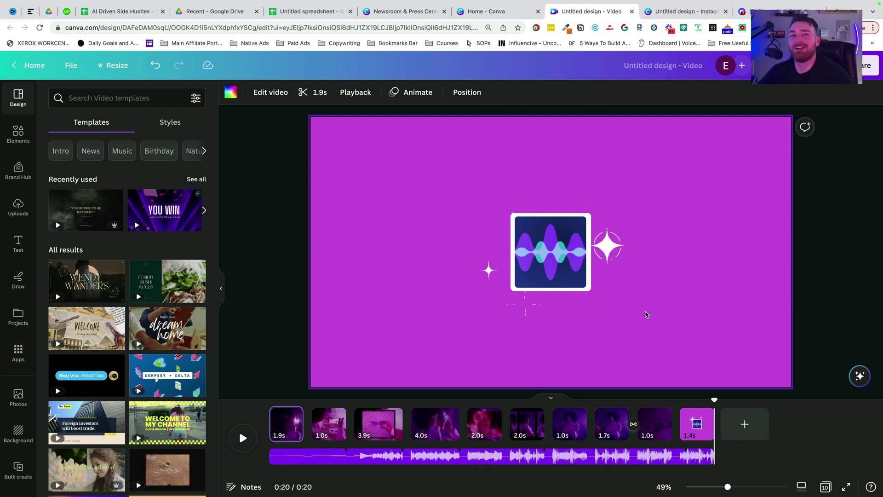
# - Enlarge Midjourney's four-image egg-frying grid and zoom in, including on the bottom row
pyautogui.click(756, 10)
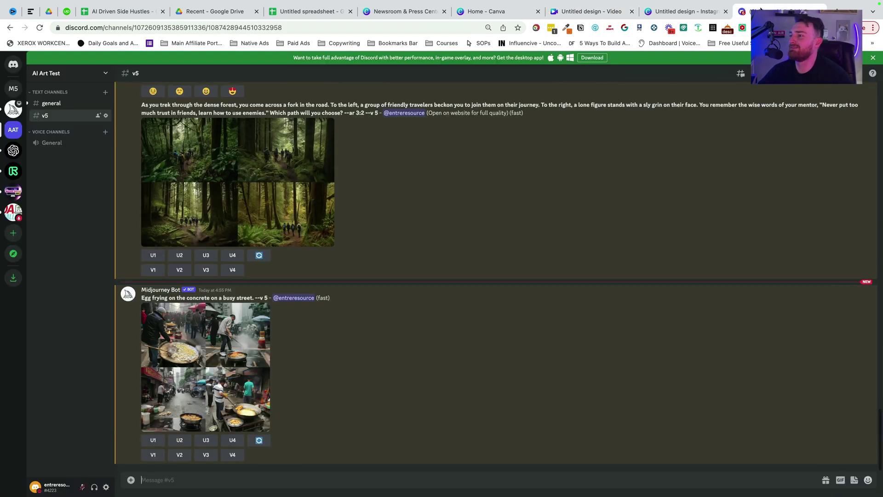
pyautogui.click(201, 341)
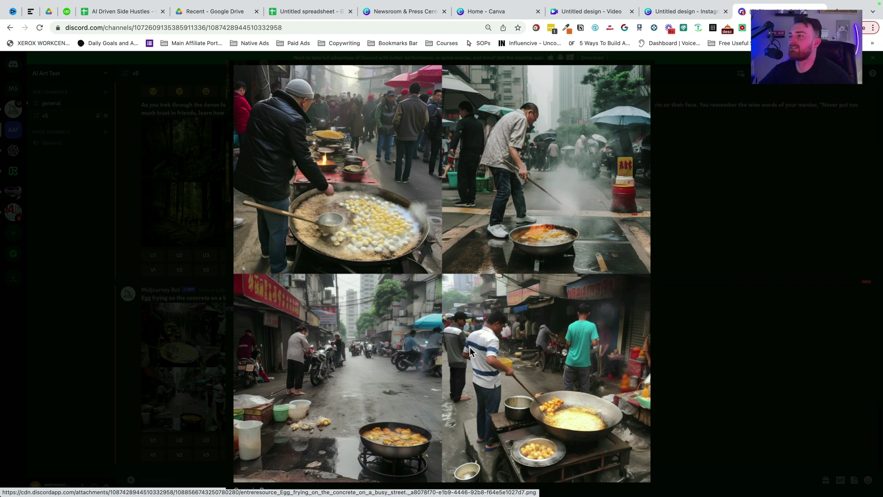
pyautogui.click(470, 352)
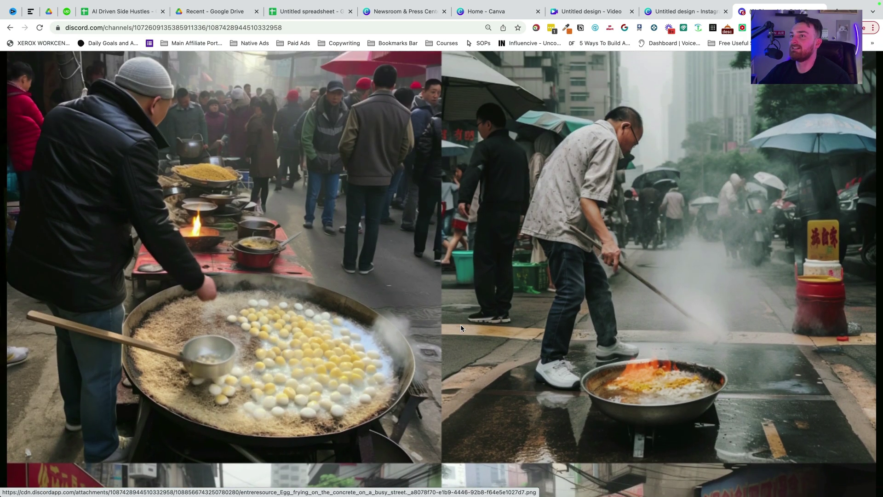
pyautogui.scroll(-2, 458, 373)
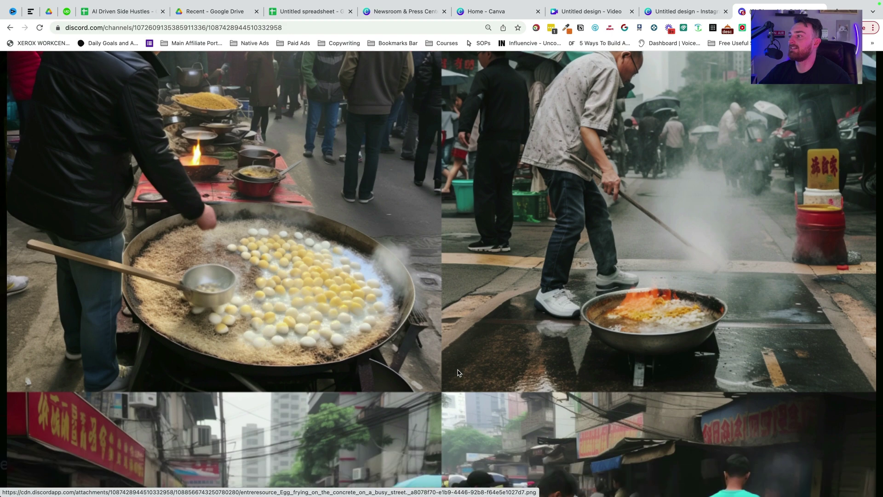
pyautogui.click(690, 336)
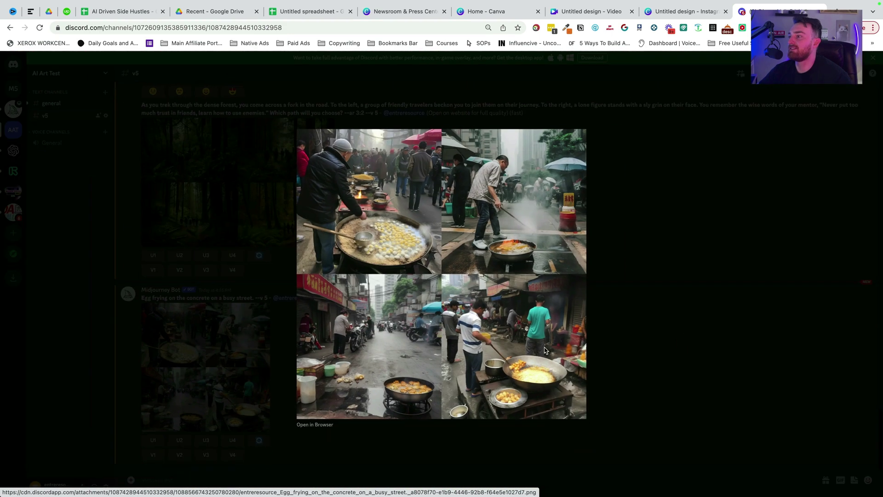
pyautogui.click(516, 354)
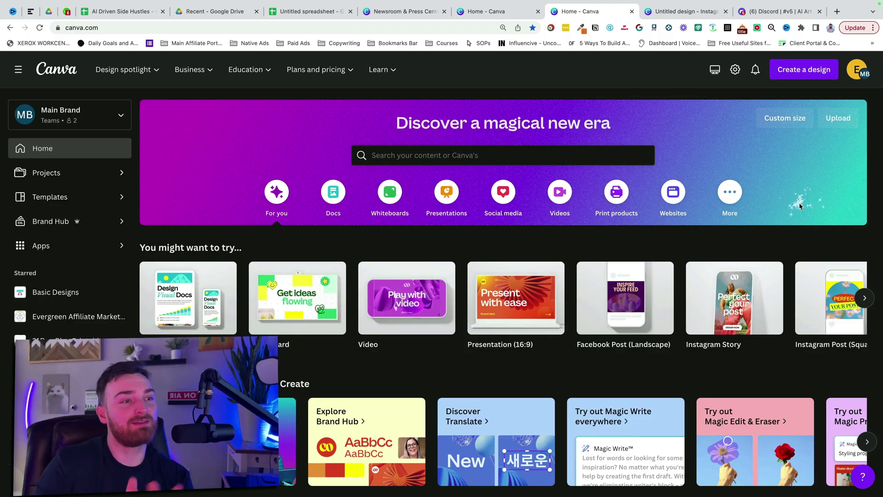
# - Start a Facebook Post with the We are hiring template and drag the Requirement text layer in Layers
pyautogui.scroll(-2, 543, 298)
pyautogui.scroll(-2, 543, 298)
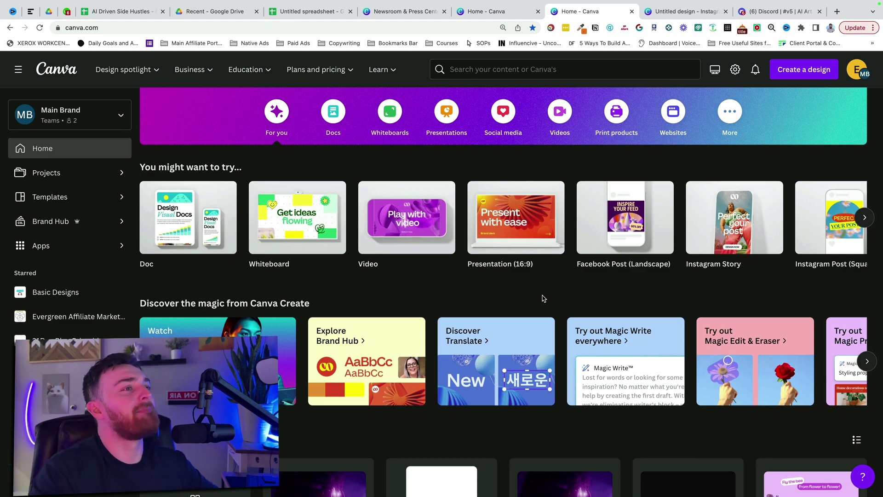
pyautogui.moveTo(549, 239)
pyautogui.hscroll(6, 550, 238)
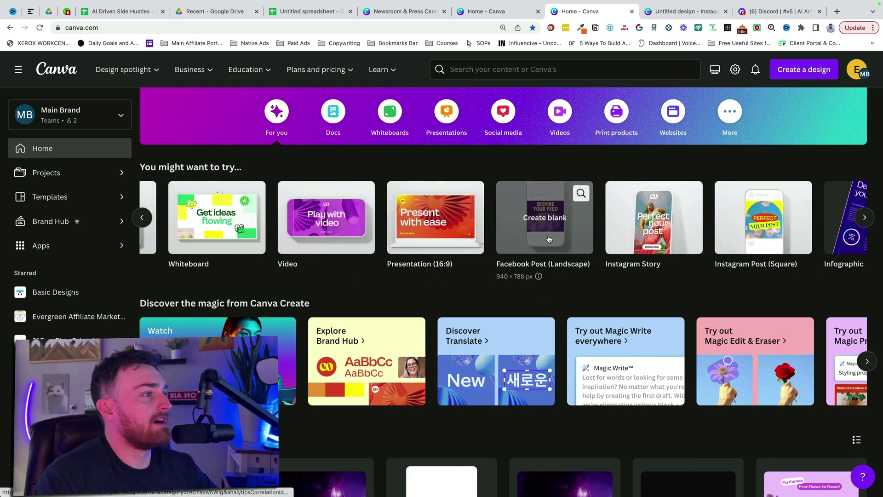
pyautogui.click(380, 226)
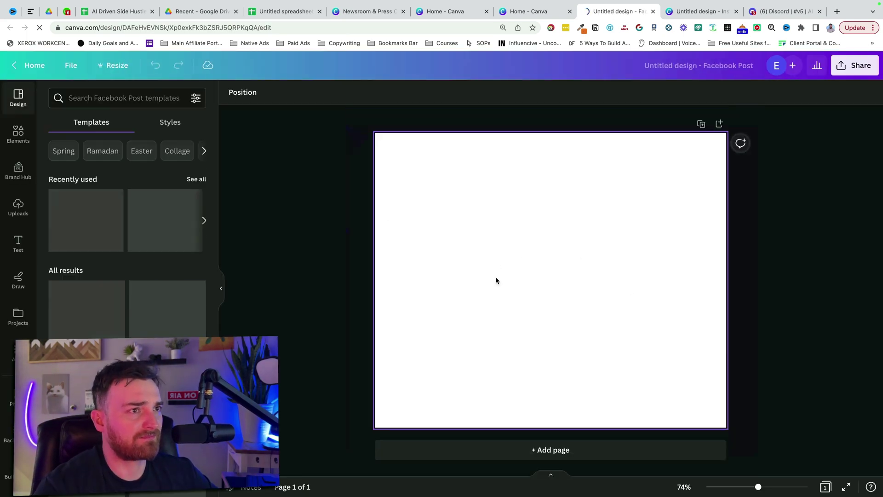
pyautogui.click(190, 225)
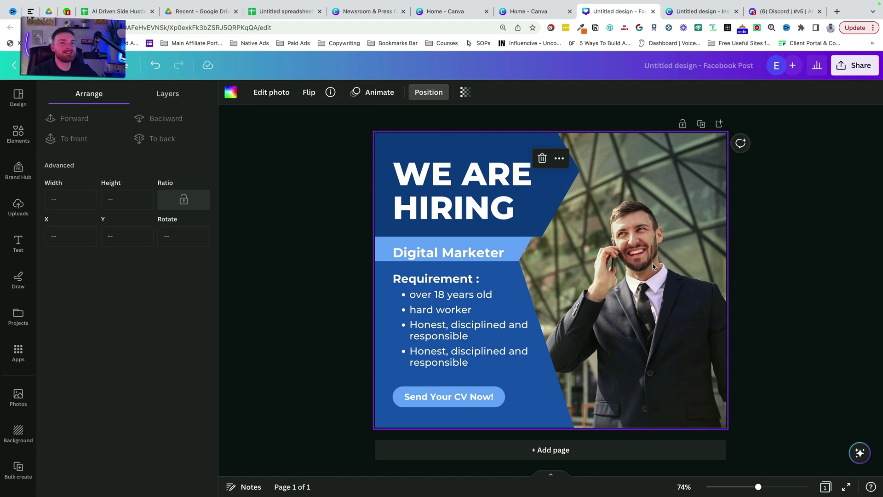
pyautogui.click(167, 97)
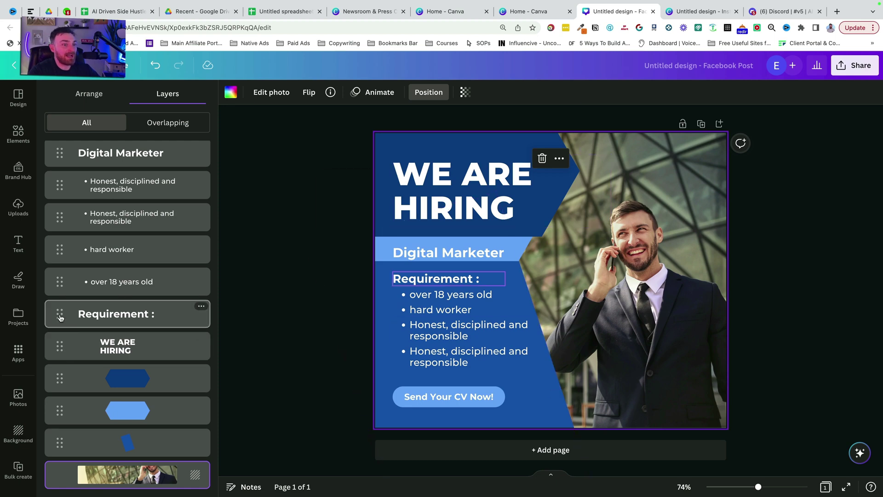
pyautogui.moveTo(60, 317); pyautogui.dragTo(68, 383)
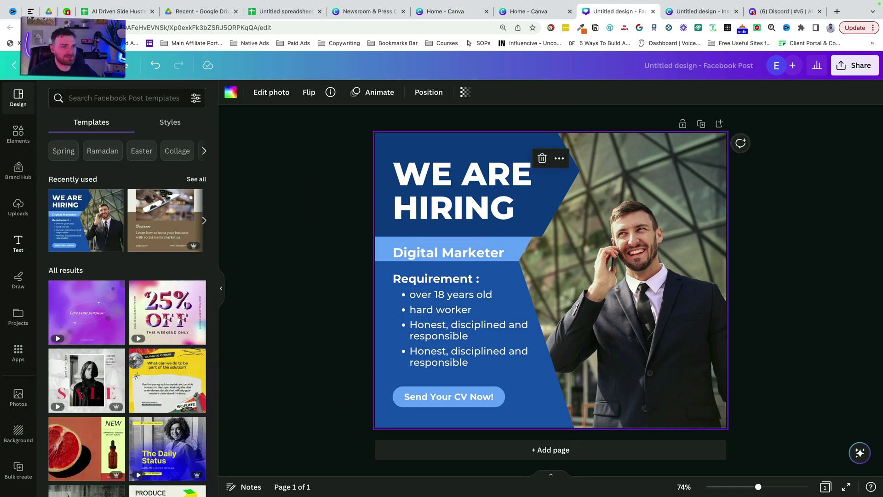
# - Place a red NEW sticker at the header's top right and shrink it onto the corner
pyautogui.click(17, 134)
pyautogui.moveTo(69, 180); pyautogui.dragTo(610, 185)
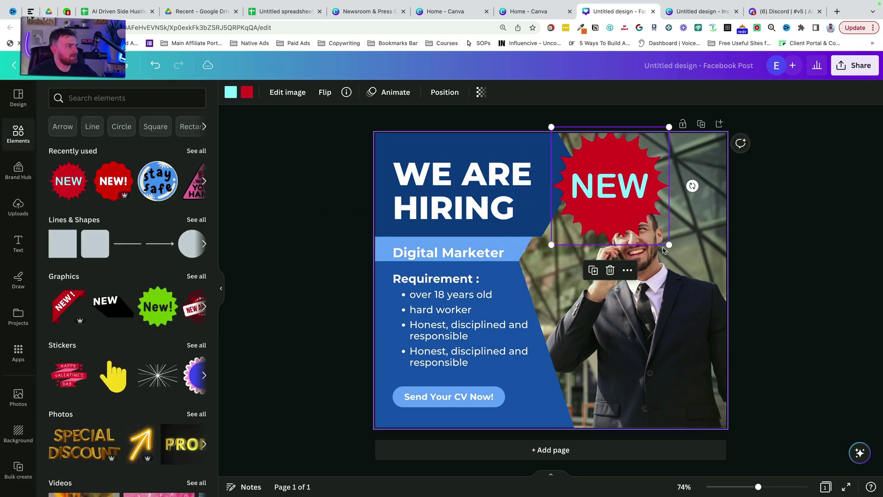
pyautogui.moveTo(669, 245); pyautogui.dragTo(634, 209)
pyautogui.moveTo(581, 163)
pyautogui.mouseDown()
pyautogui.moveTo(590, 180)
pyautogui.moveTo(590, 170)
pyautogui.mouseUp()
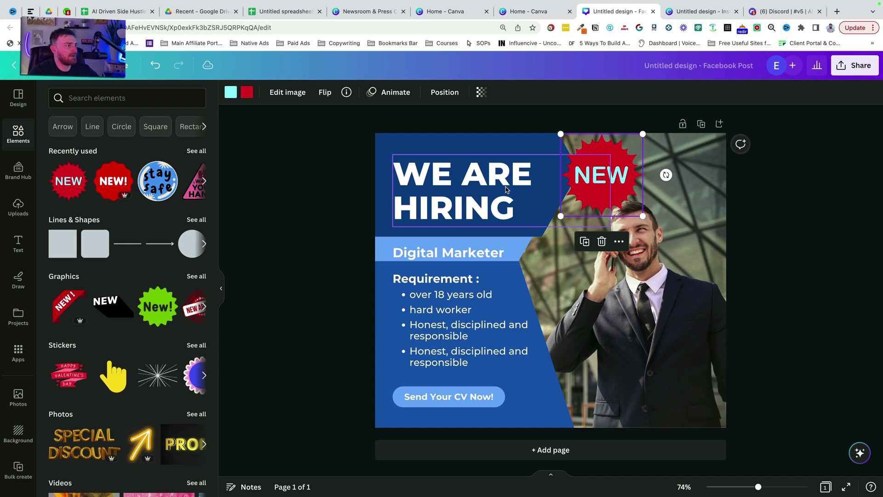
pyautogui.click(316, 238)
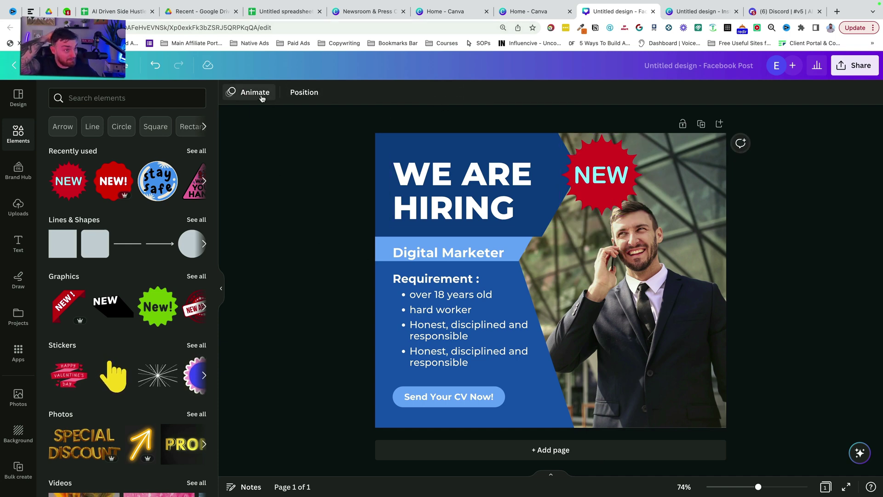
# - Move the NEW sticker's layer down in Layers, then Arrange > Bring forward one level
pyautogui.click(299, 93)
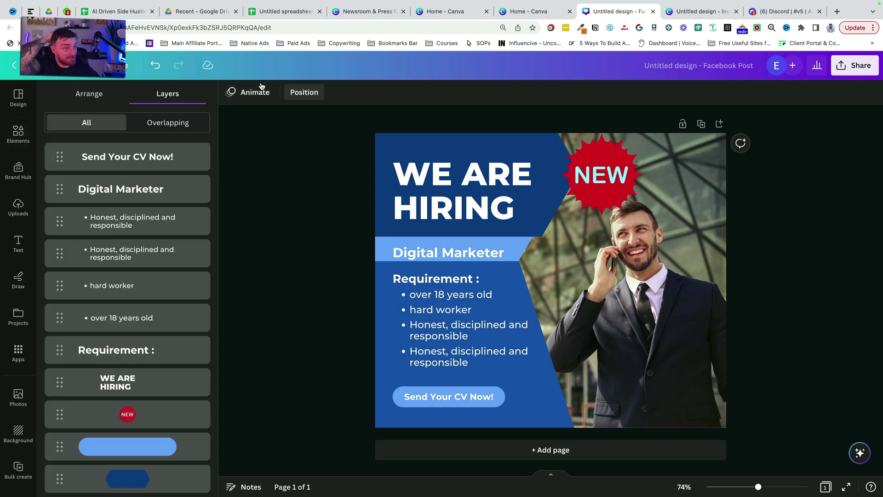
pyautogui.scroll(-2, 98, 368)
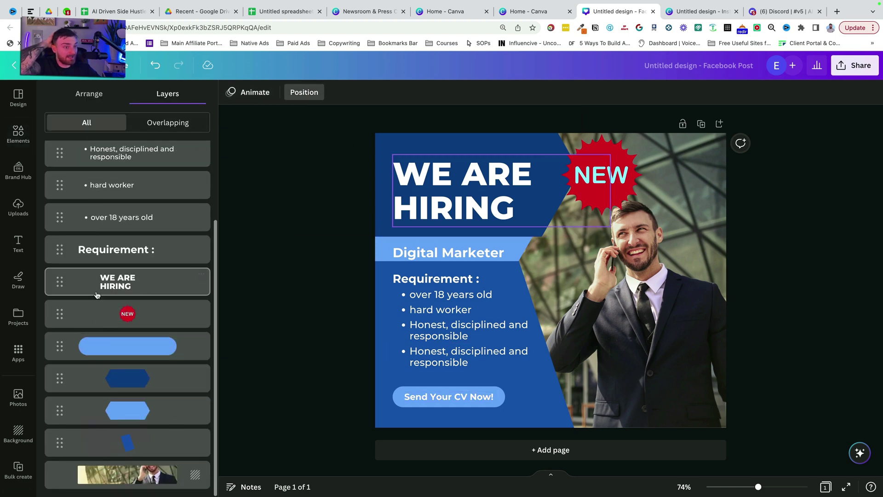
pyautogui.moveTo(97, 317); pyautogui.dragTo(94, 378)
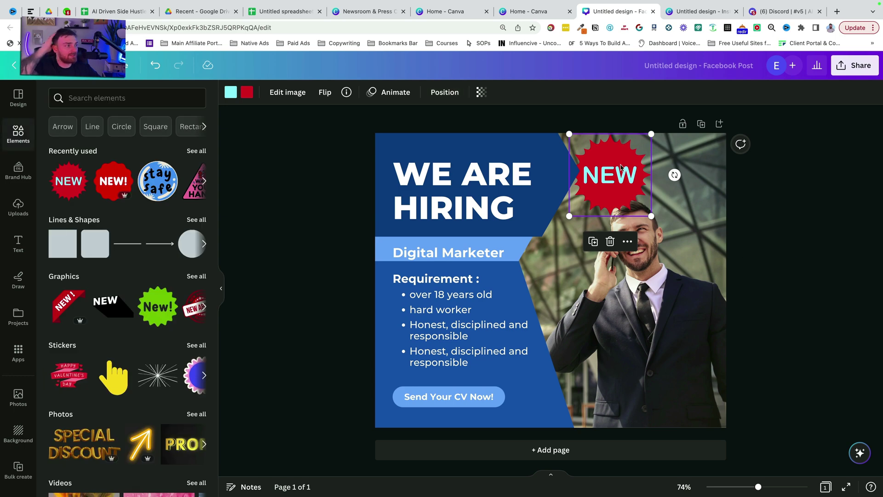
pyautogui.rightClick(618, 166)
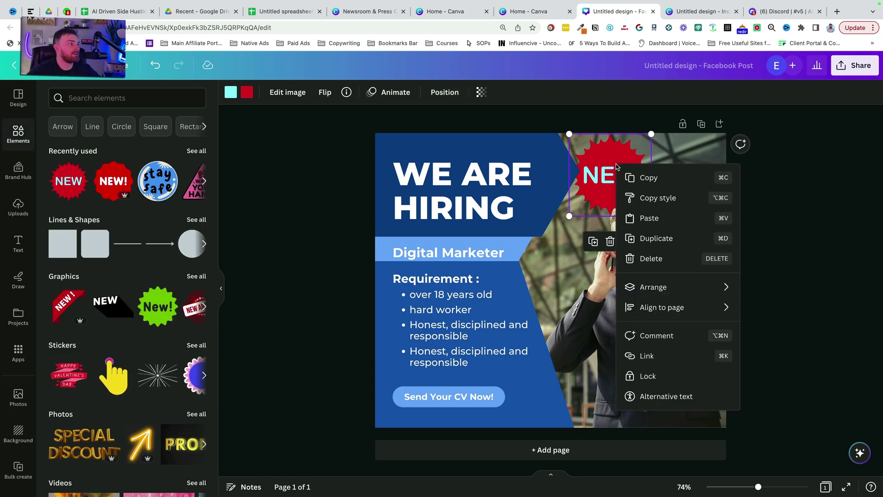
pyautogui.moveTo(706, 294)
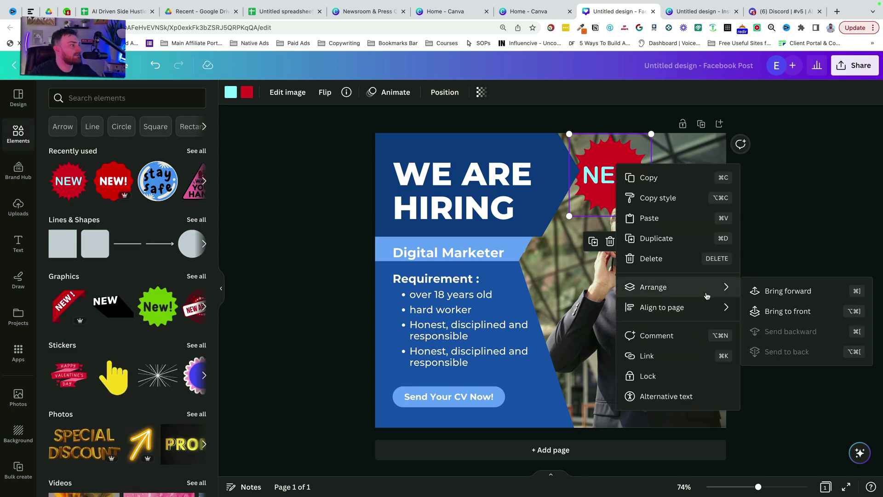
pyautogui.click(790, 299)
pyautogui.click(811, 221)
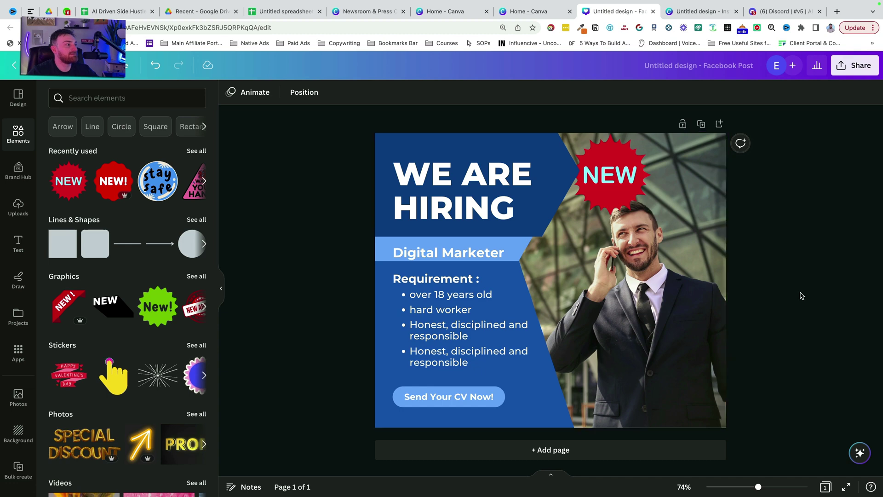
# - Switch the header shape's fill to a vertical linear gradient
pyautogui.click(382, 138)
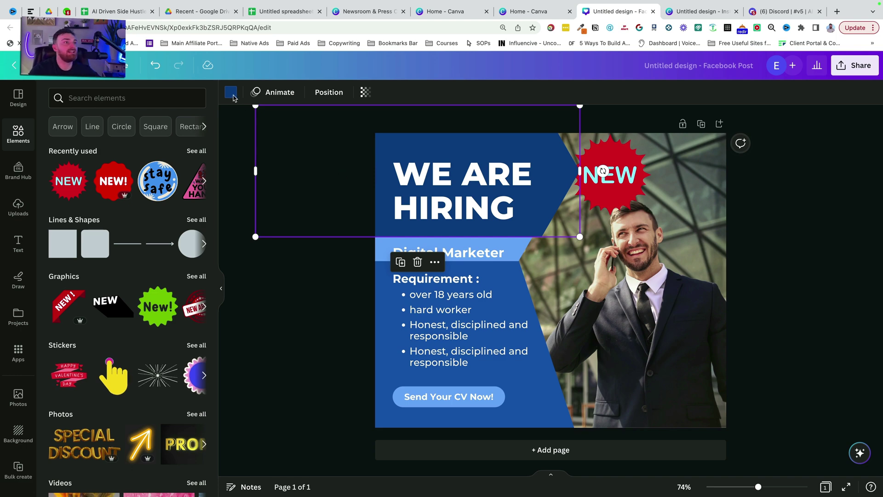
pyautogui.click(231, 93)
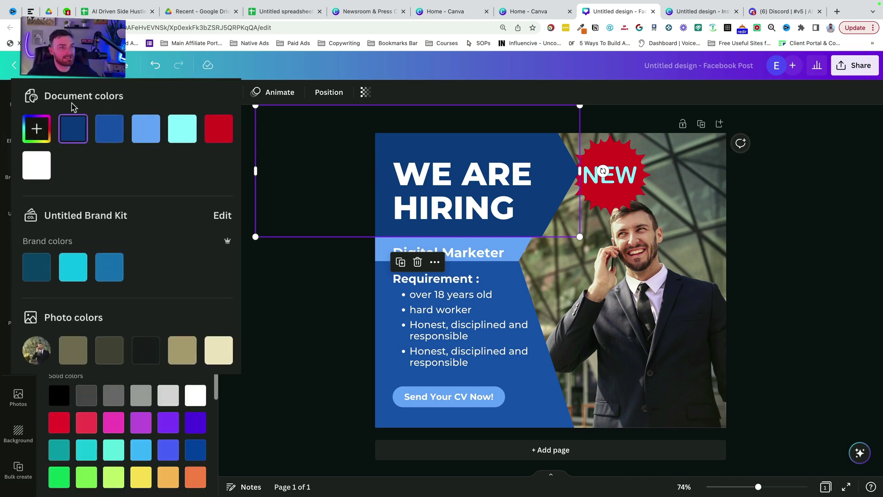
pyautogui.click(74, 129)
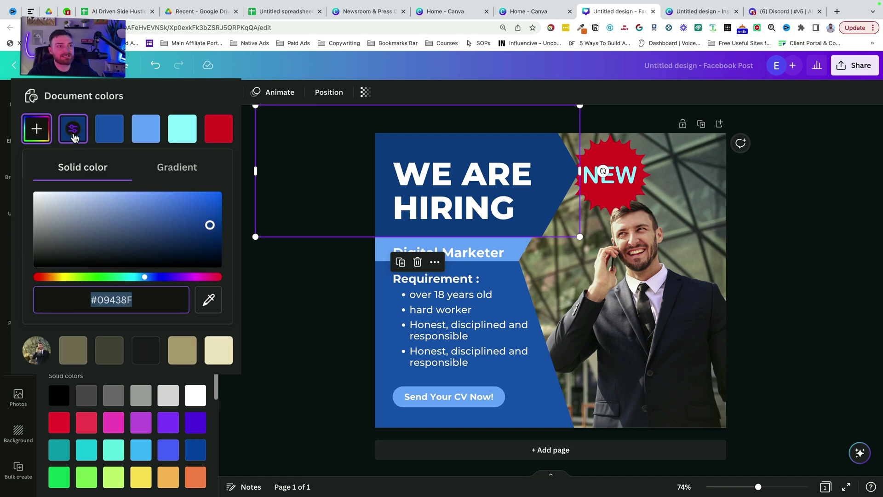
pyautogui.click(170, 170)
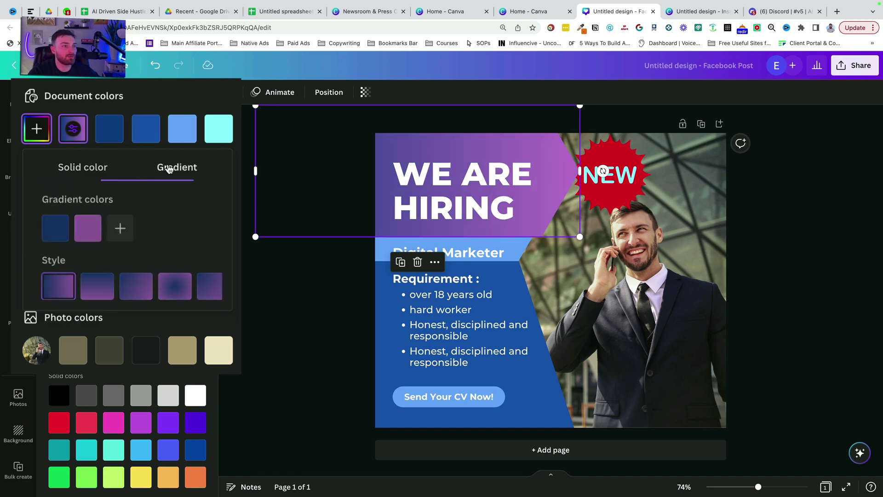
pyautogui.click(168, 284)
pyautogui.click(101, 285)
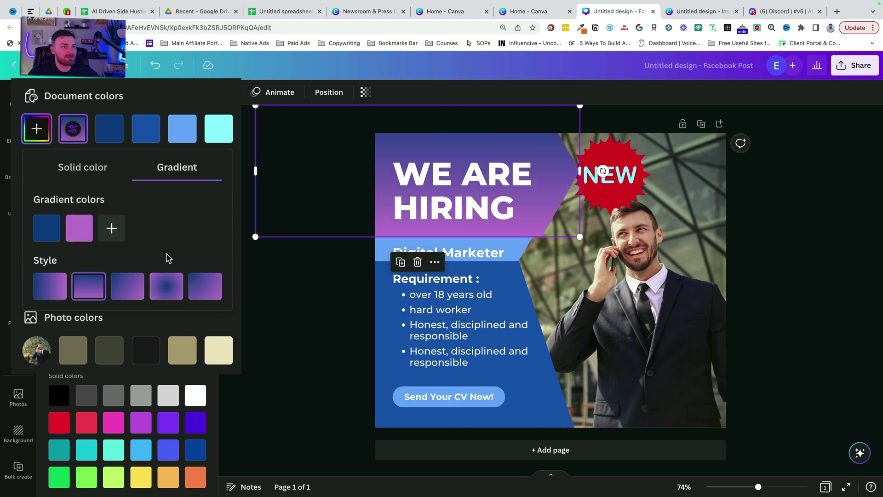
# - Set the gradient's second stop to a fully saturated red
pyautogui.click(86, 230)
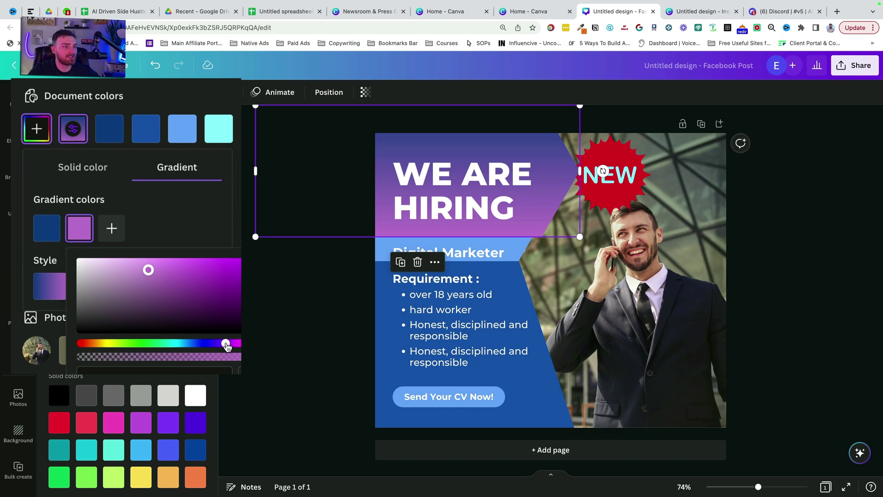
pyautogui.moveTo(227, 345); pyautogui.dragTo(127, 346)
pyautogui.moveTo(116, 286); pyautogui.dragTo(224, 275)
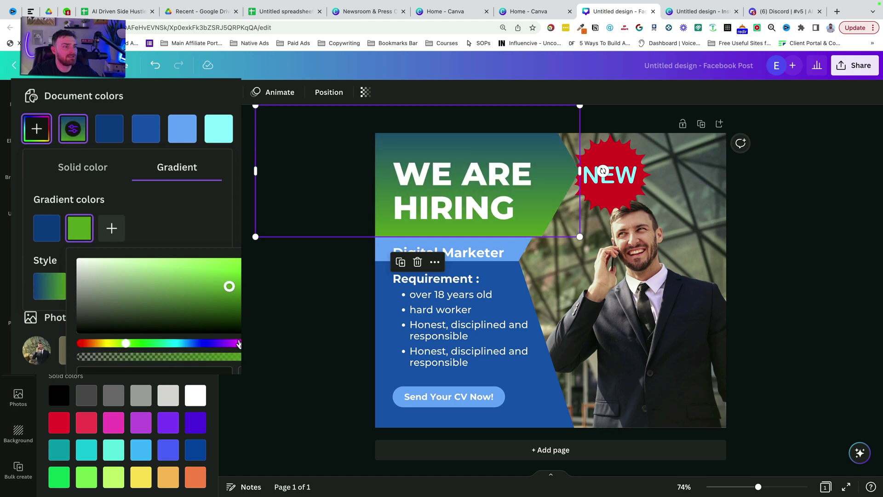
pyautogui.moveTo(126, 343); pyautogui.dragTo(79, 343)
pyautogui.moveTo(224, 276); pyautogui.dragTo(241, 258)
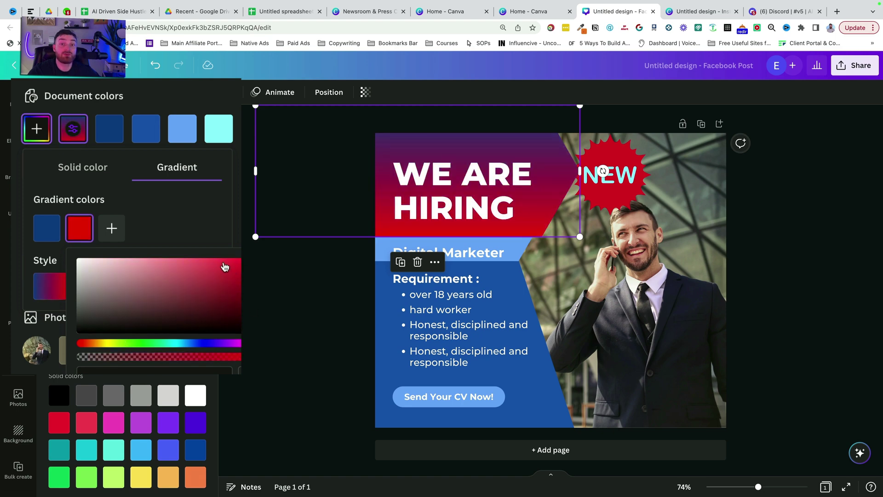
pyautogui.click(207, 222)
# - Search Elements for 'gradient', stretch a purple gradient graphic over the post, then delete it
pyautogui.press('Escape')
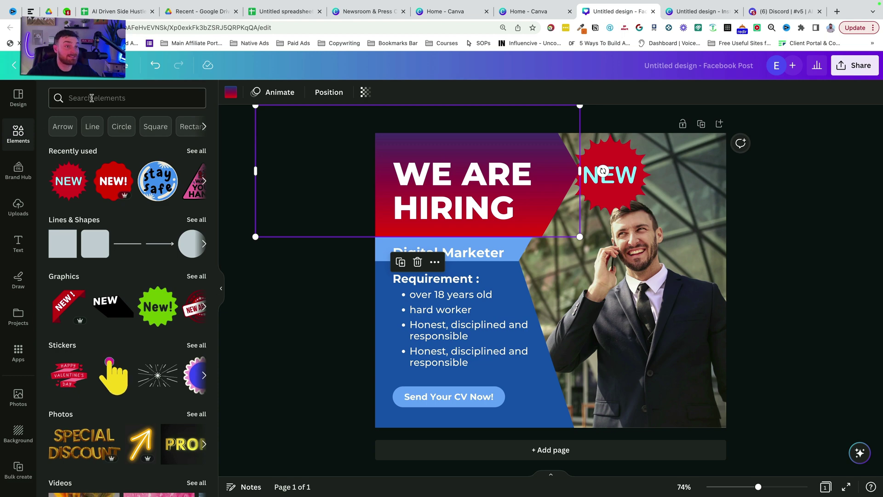
pyautogui.click(92, 98)
pyautogui.write('gradiue')
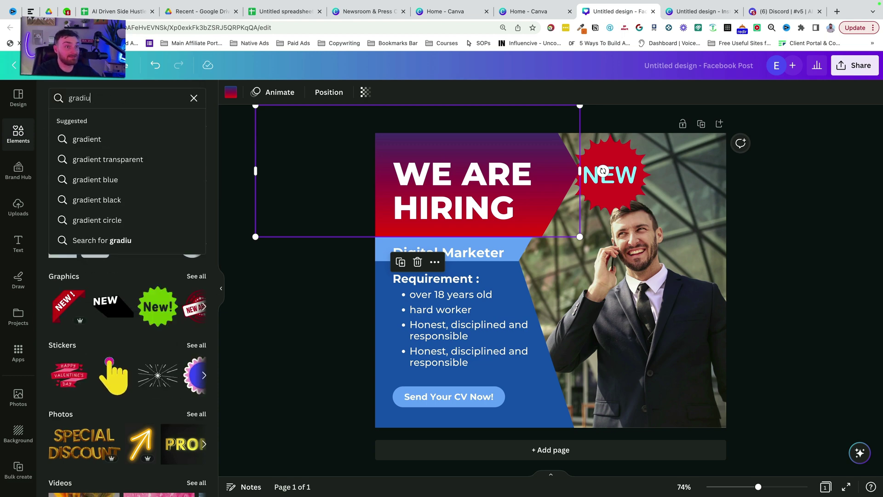
pyautogui.press('BackSpace')
pyautogui.write('enr')
pyautogui.press('Return')
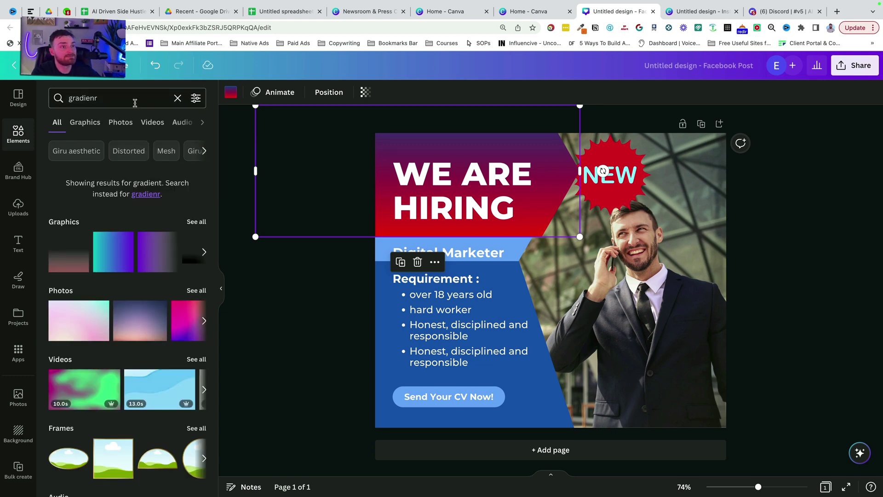
pyautogui.moveTo(156, 251); pyautogui.dragTo(396, 172)
pyautogui.moveTo(501, 261); pyautogui.dragTo(782, 460)
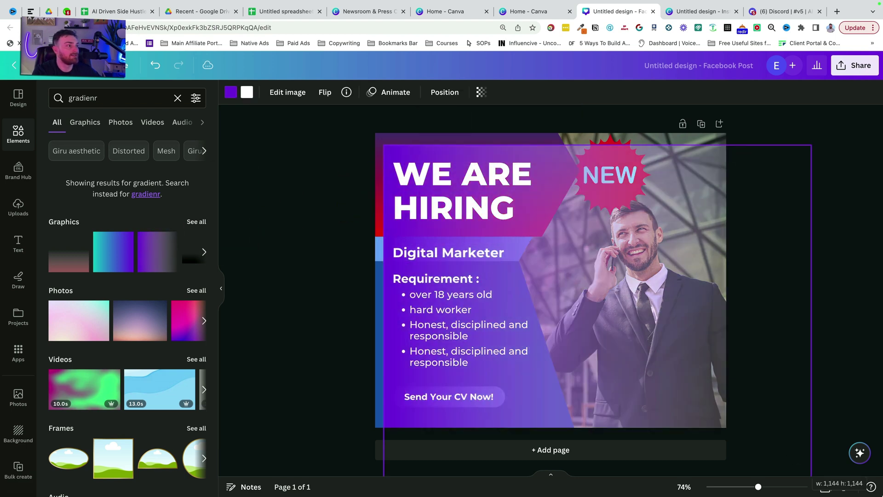
pyautogui.press('Delete')
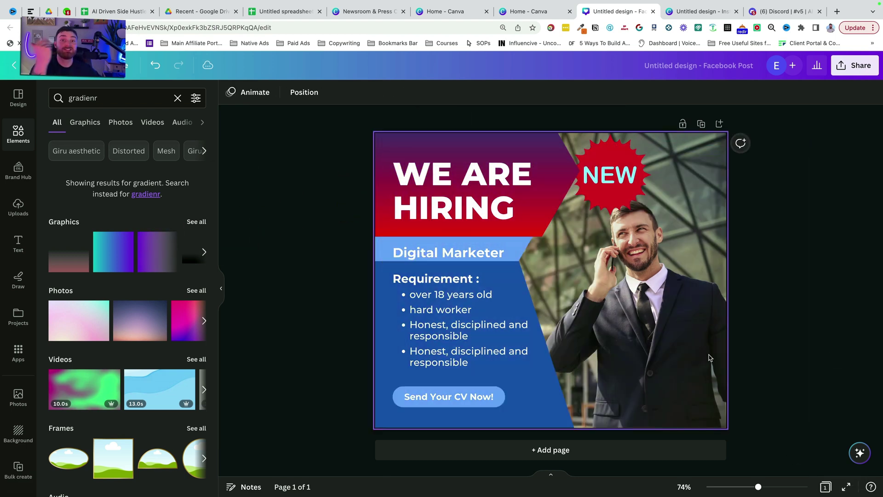
# - Give the header shape a gradient fill with three extra, darkened colour stops
pyautogui.click(420, 149)
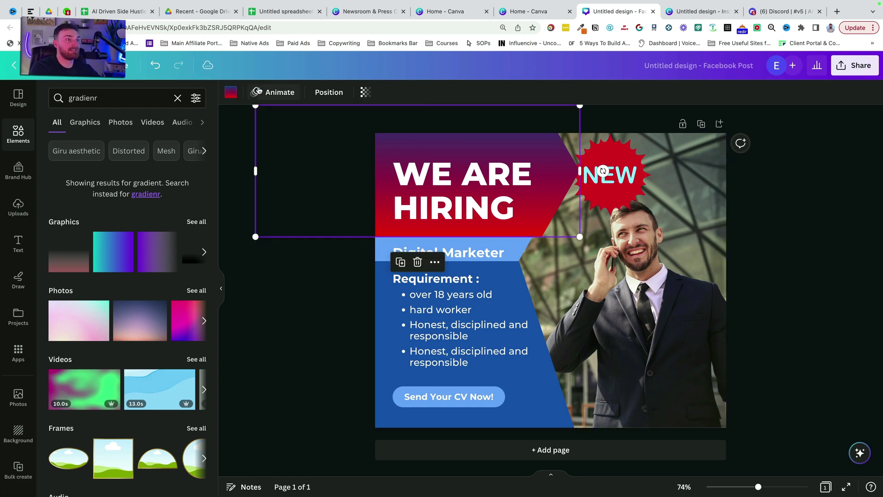
pyautogui.click(231, 92)
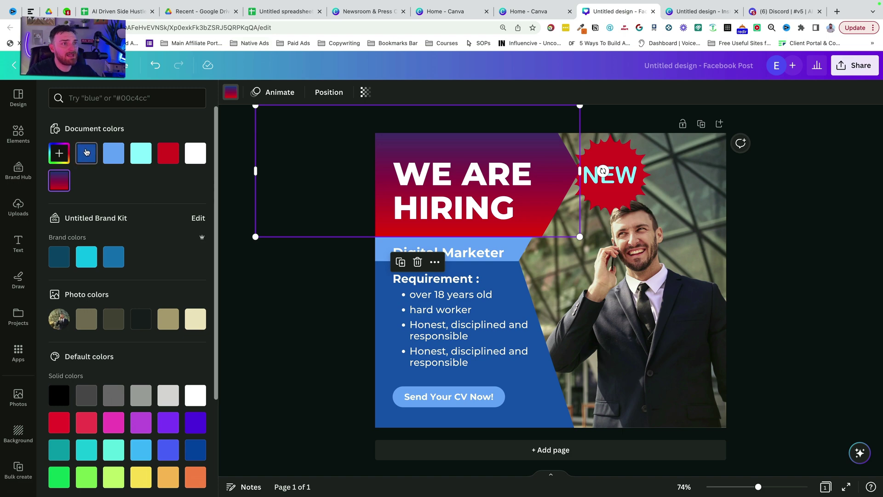
pyautogui.click(86, 152)
pyautogui.click(81, 156)
pyautogui.click(159, 184)
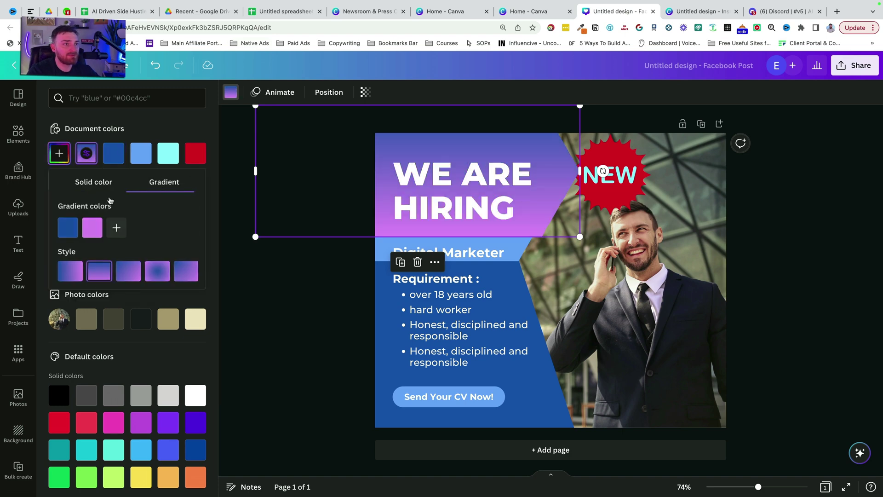
pyautogui.click(115, 228)
pyautogui.click(139, 227)
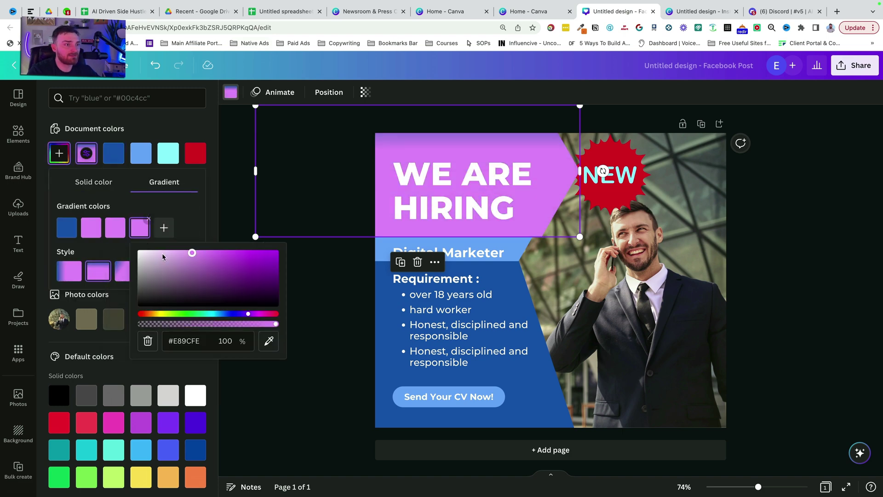
pyautogui.click(163, 228)
pyautogui.moveTo(233, 290); pyautogui.dragTo(212, 290)
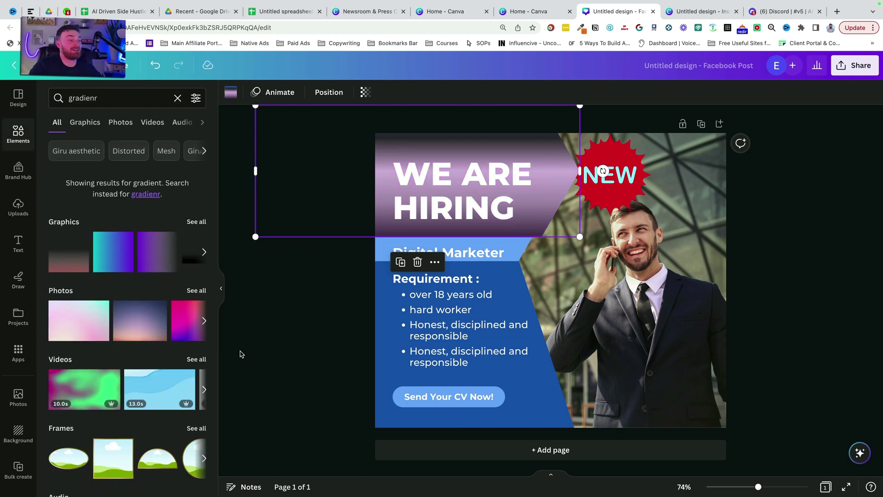